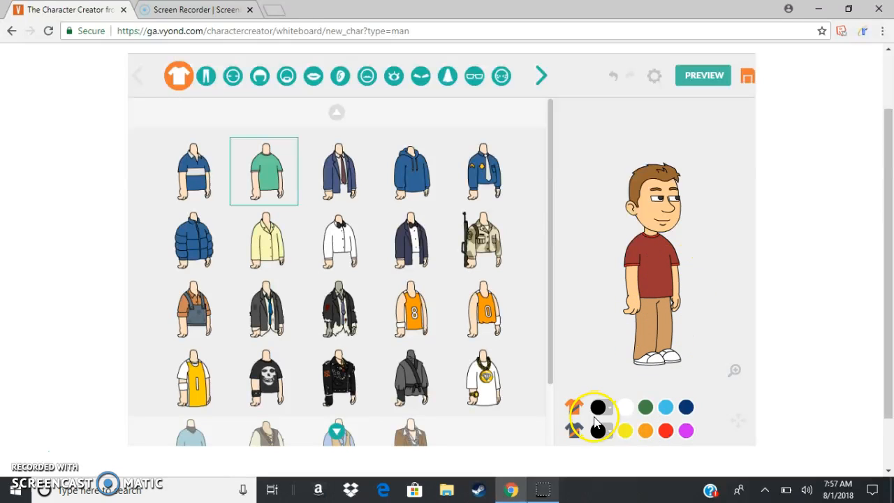
Recolour the main part of the character's T-shirt bright yellow with a custom colour
{"action": "left_click", "coordinate": [614, 405]}
{"action": "left_click_drag", "start_coordinate": [602, 357], "coordinate": [602, 338]}
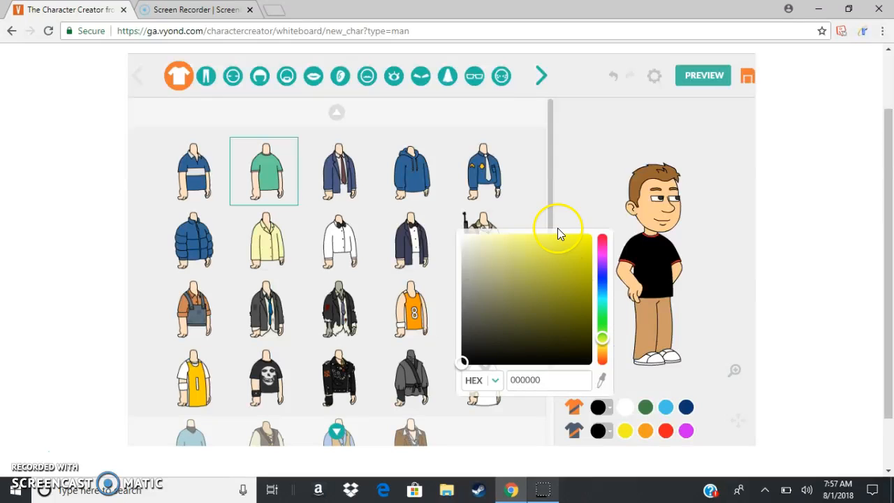
{"action": "left_click_drag", "start_coordinate": [557, 231], "coordinate": [591, 234]}
{"action": "left_click", "coordinate": [621, 192]}
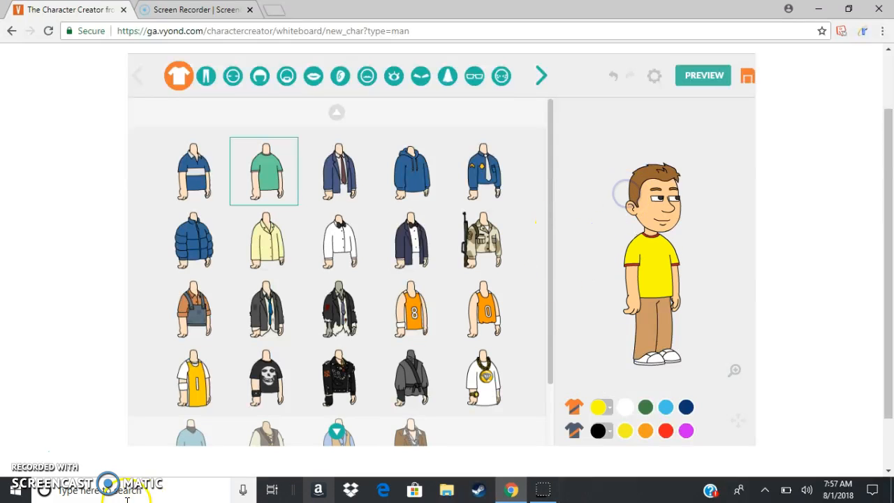
Dress the character in the shorts with striped socks and colour the shorts navy blue
{"action": "left_click", "coordinate": [206, 79]}
{"action": "left_click", "coordinate": [275, 246]}
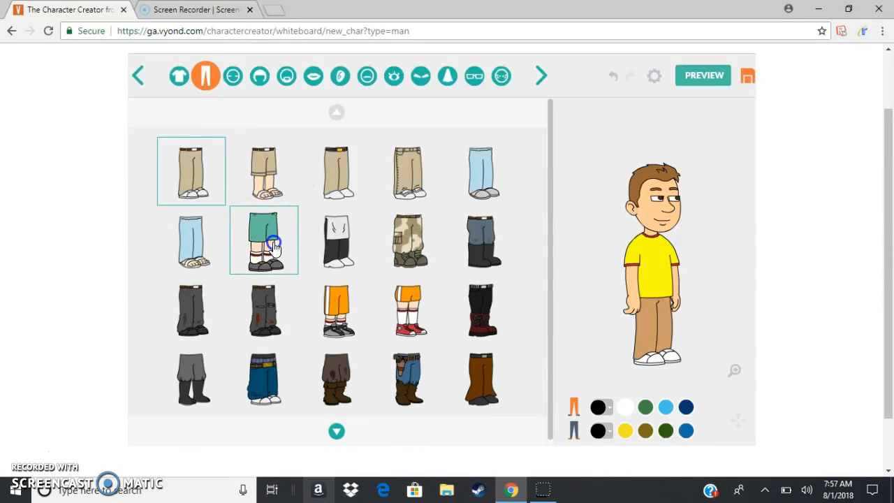
{"action": "left_click", "coordinate": [610, 414]}
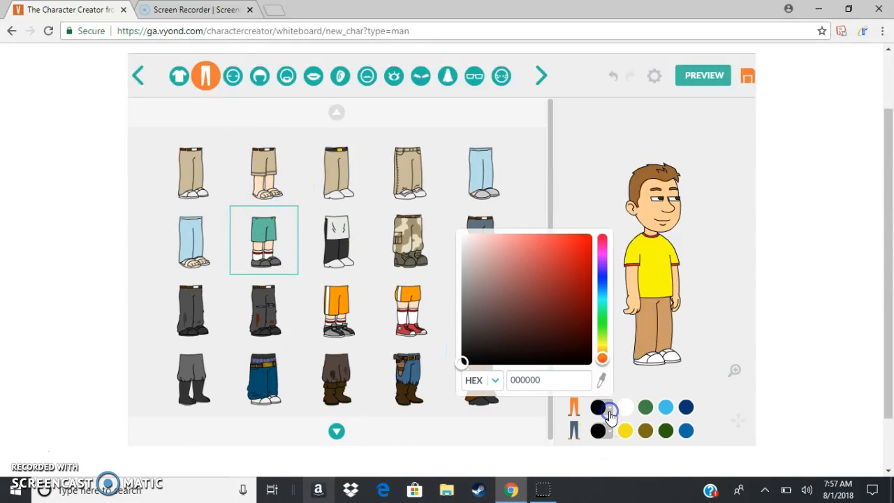
{"action": "left_click", "coordinate": [610, 415]}
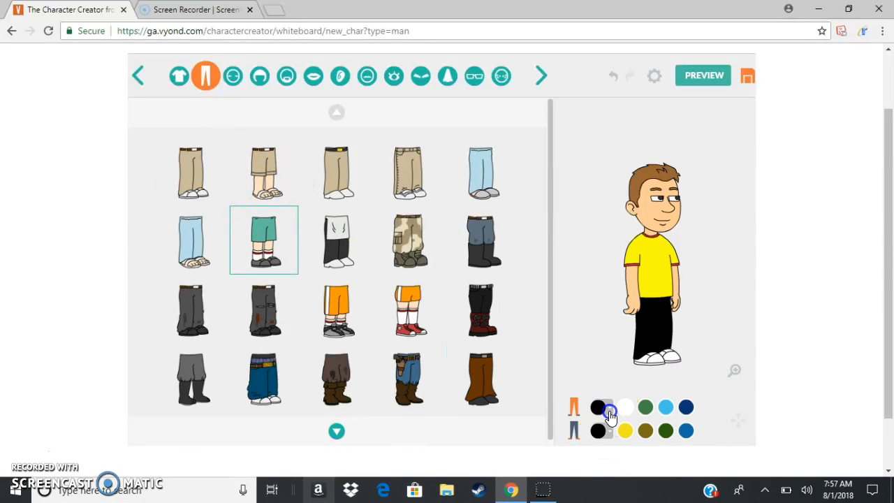
{"action": "left_click", "coordinate": [686, 409]}
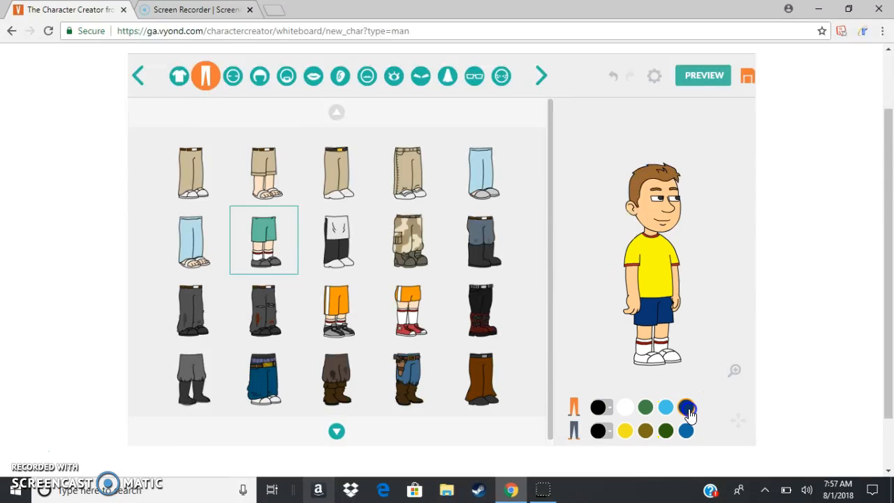
Recolour the character's shoes pure red (FF0000) with a custom colour
{"action": "left_click", "coordinate": [610, 432]}
{"action": "left_click_drag", "start_coordinate": [582, 263], "coordinate": [598, 248]}
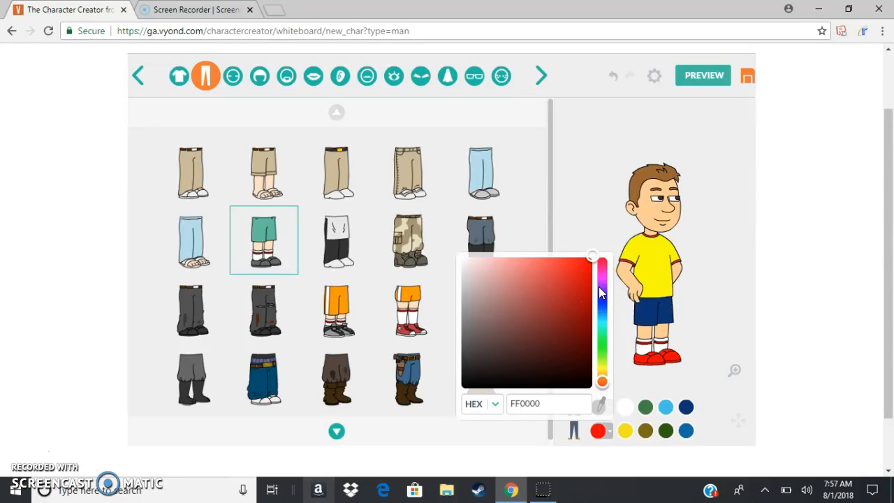
{"action": "left_click", "coordinate": [583, 124]}
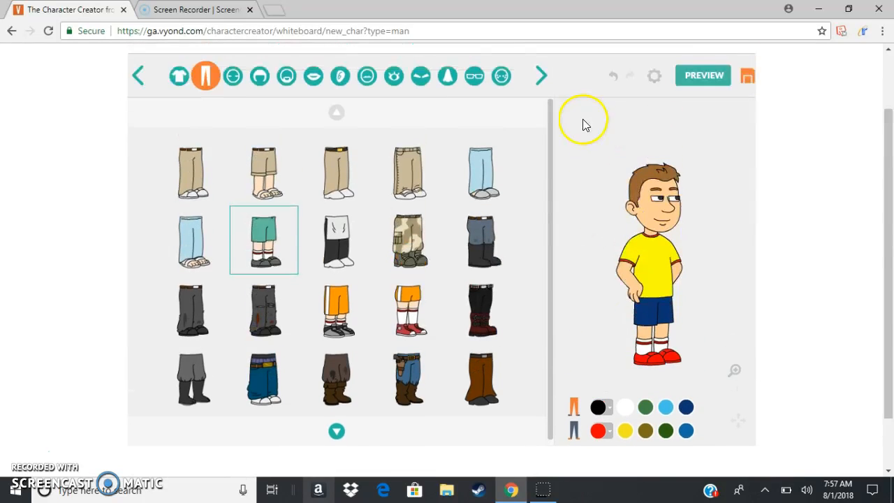
Give the character the smooth, round-chinned head shape from the first row and remove the hair
{"action": "left_click", "coordinate": [234, 78]}
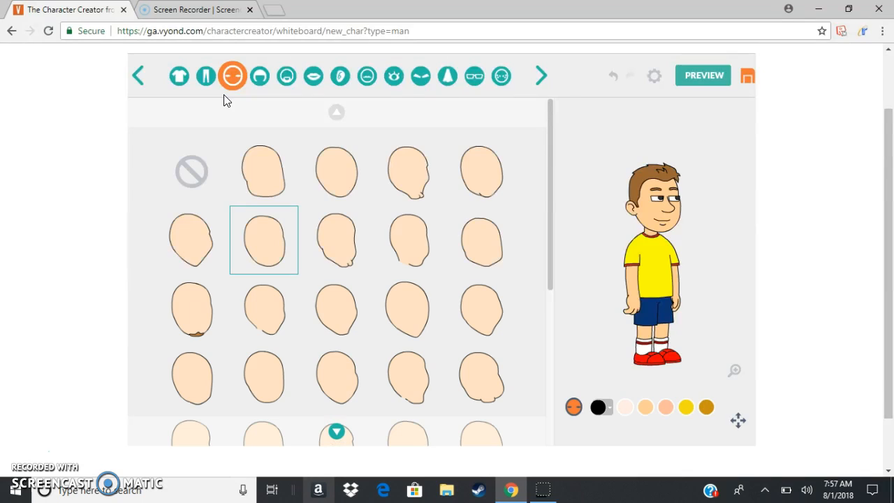
{"action": "left_click", "coordinate": [317, 168]}
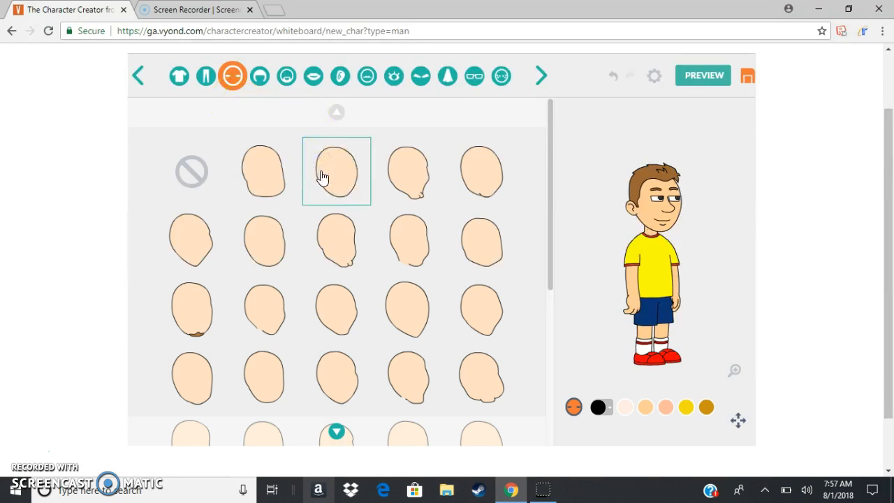
{"action": "left_click", "coordinate": [260, 77]}
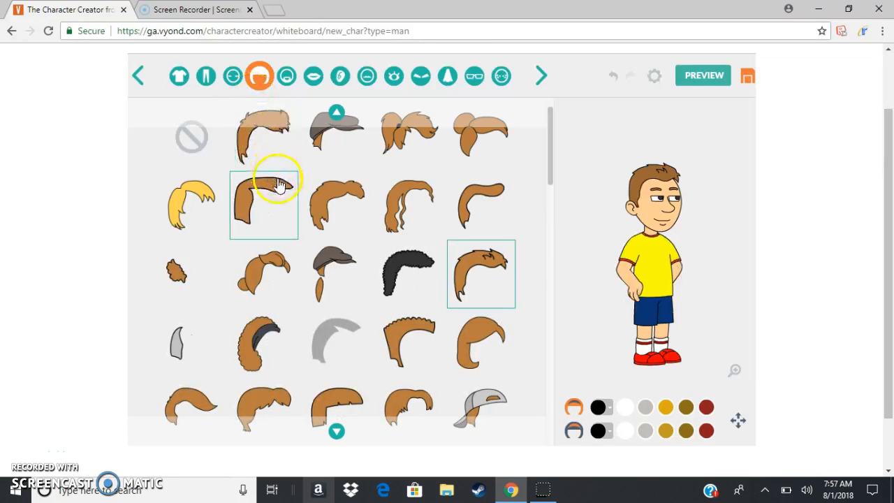
{"action": "scroll", "coordinate": [356, 297], "scroll_direction": "down", "scroll_amount": 2}
{"action": "scroll", "coordinate": [391, 322], "scroll_direction": "up", "scroll_amount": 2}
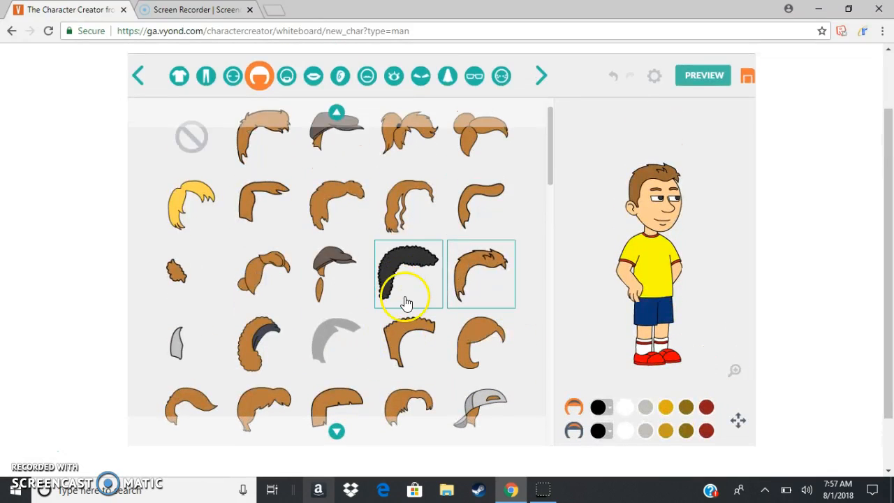
{"action": "left_click", "coordinate": [194, 138]}
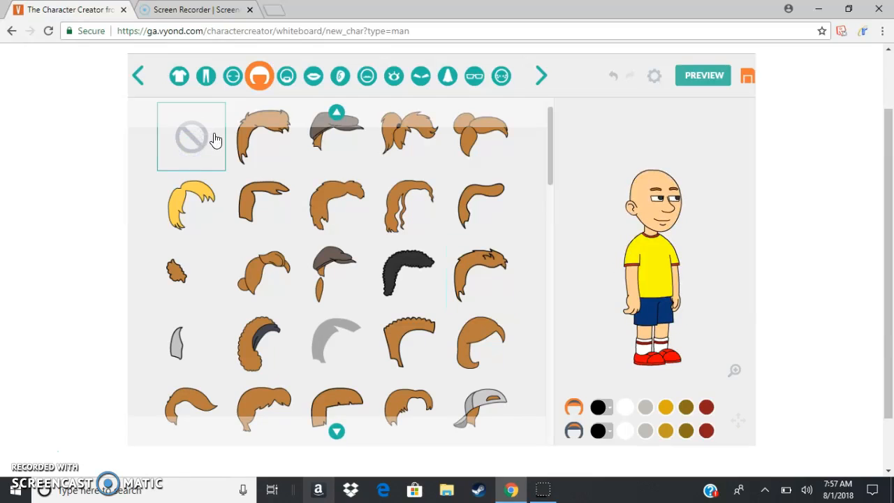
Keep the face without a beard and give it the simple thin-line smiling mouth
{"action": "left_click", "coordinate": [283, 81]}
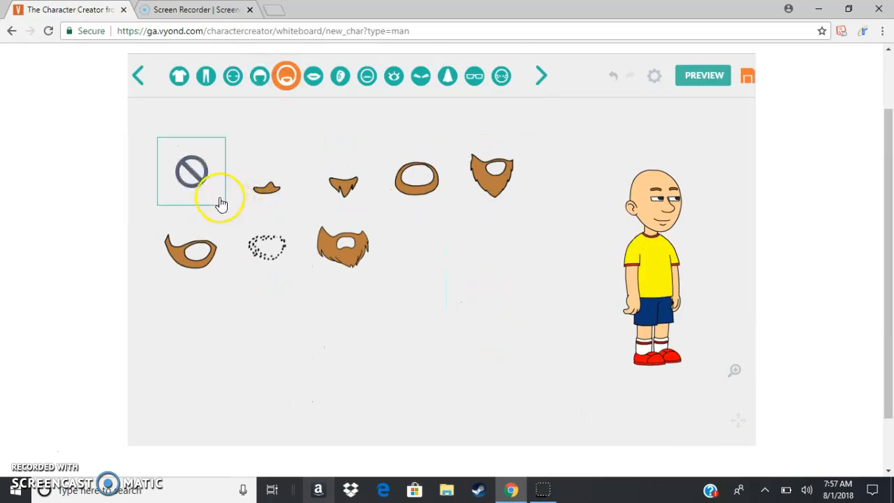
{"action": "left_click", "coordinate": [217, 197]}
{"action": "left_click", "coordinate": [310, 82]}
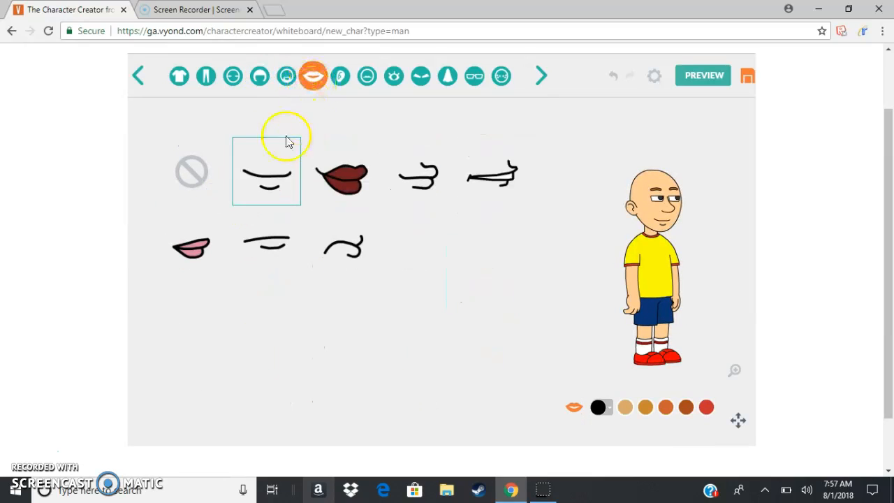
{"action": "left_click", "coordinate": [199, 186]}
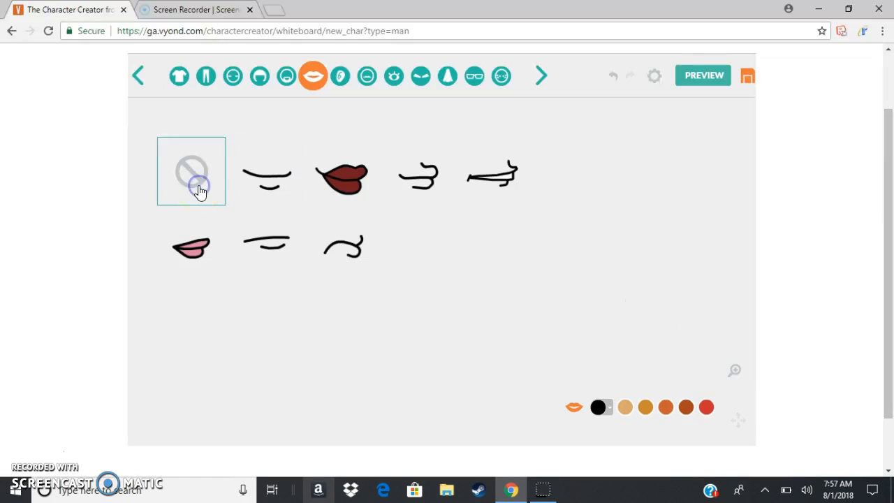
{"action": "left_click", "coordinate": [254, 180]}
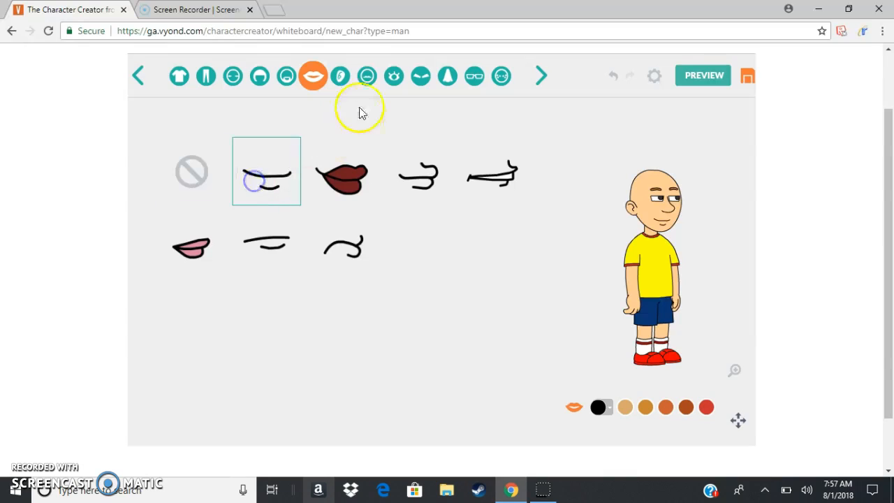
Give the character the small round ear, the first ear style in the set
{"action": "left_click", "coordinate": [343, 79]}
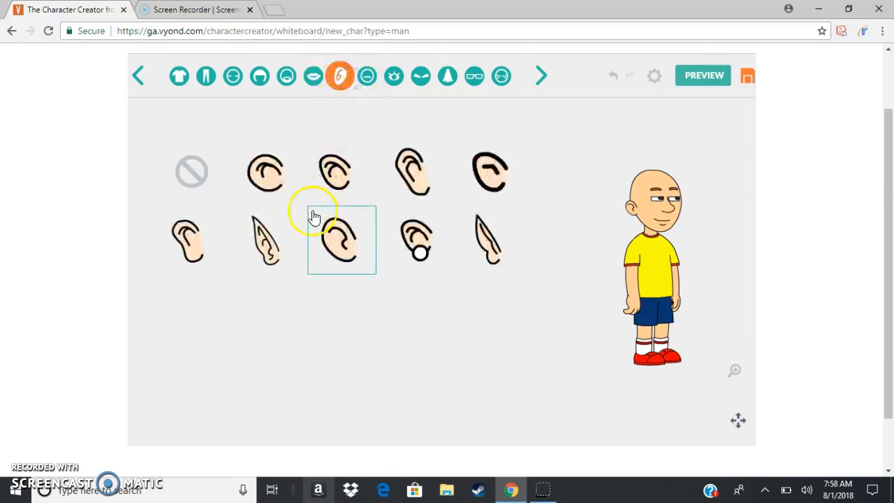
{"action": "left_click", "coordinate": [283, 192]}
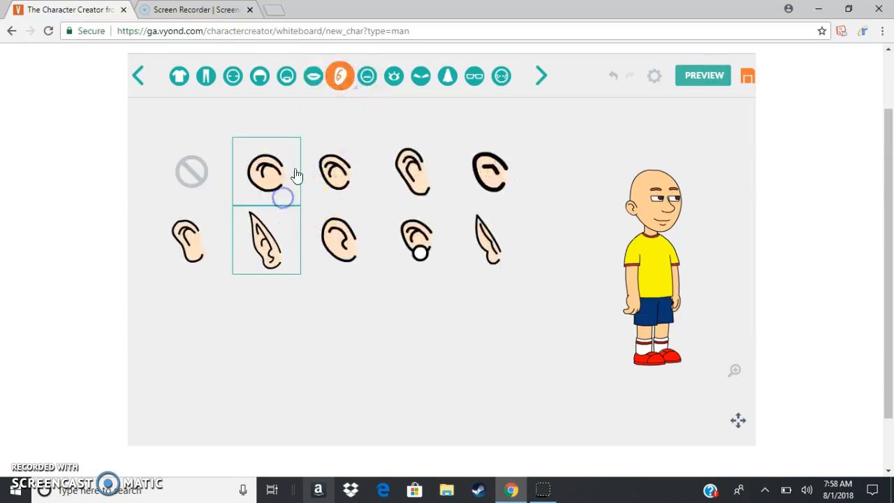
{"action": "left_click", "coordinate": [366, 75]}
{"action": "left_click", "coordinate": [342, 79]}
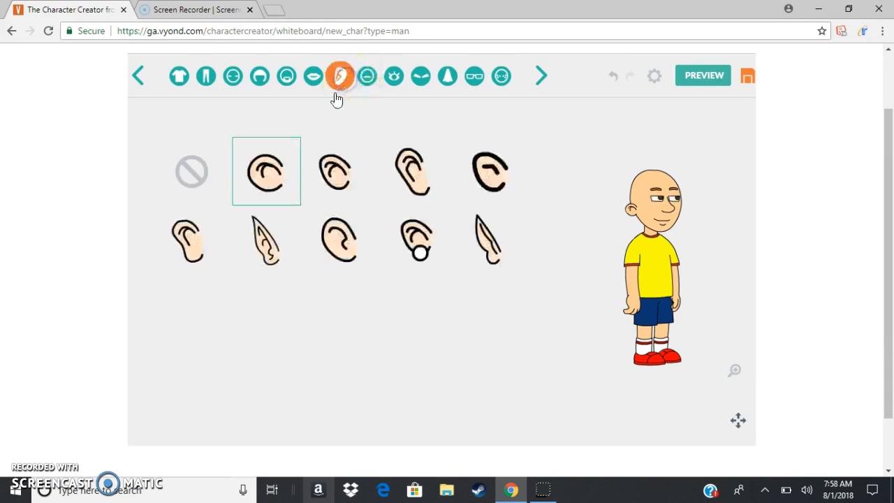
{"action": "left_click", "coordinate": [324, 183]}
{"action": "left_click", "coordinate": [271, 180]}
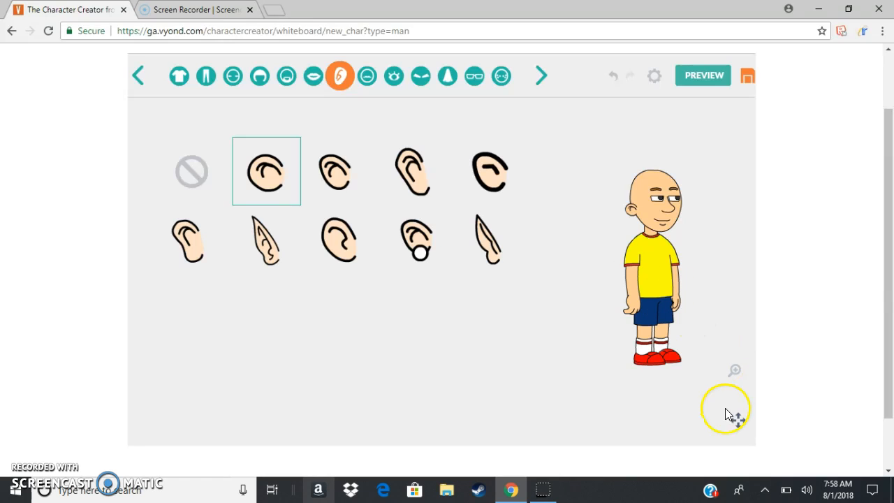
Give the character the round, half-lidded eyes with skin-coloured lids from the last row
{"action": "left_click", "coordinate": [381, 77]}
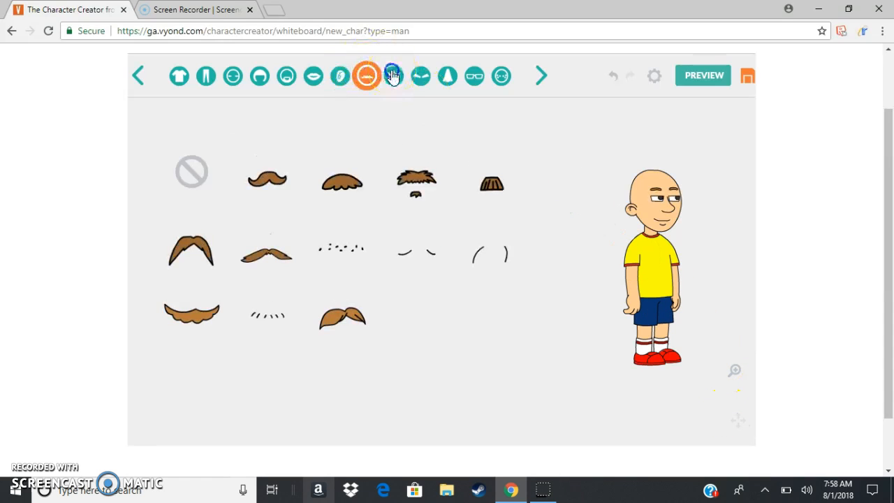
{"action": "left_click", "coordinate": [393, 77]}
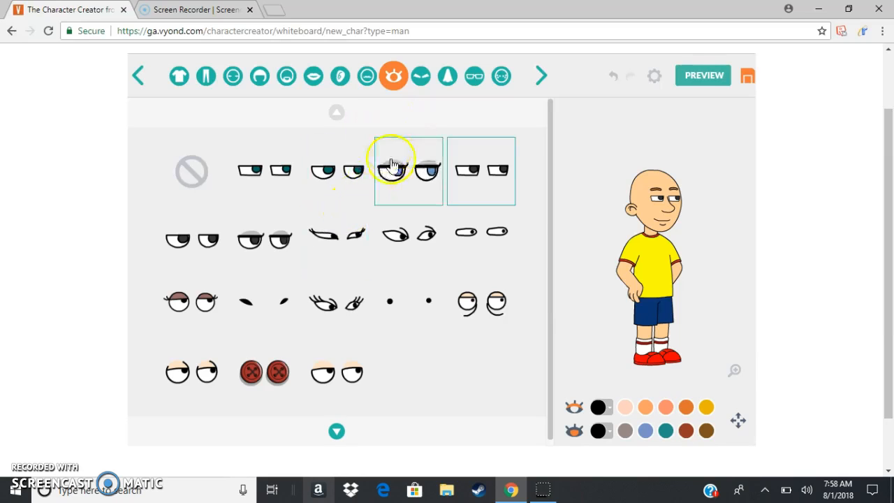
{"action": "left_click", "coordinate": [191, 393]}
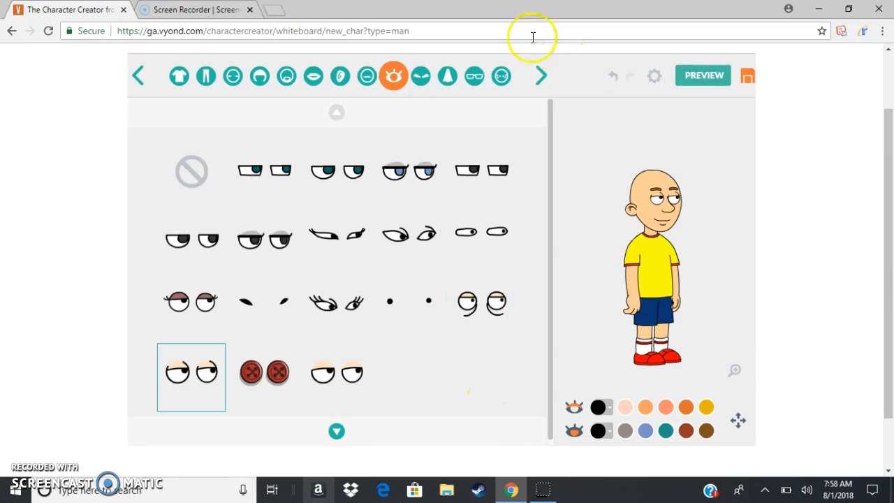
Replace the character's nose with the small round nose from the first row
{"action": "left_click", "coordinate": [423, 84]}
{"action": "left_click", "coordinate": [446, 86]}
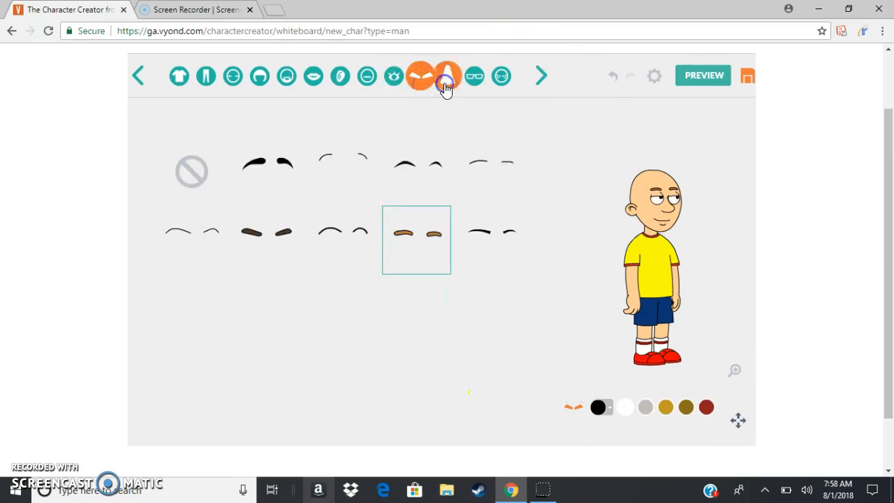
{"action": "left_click", "coordinate": [336, 185]}
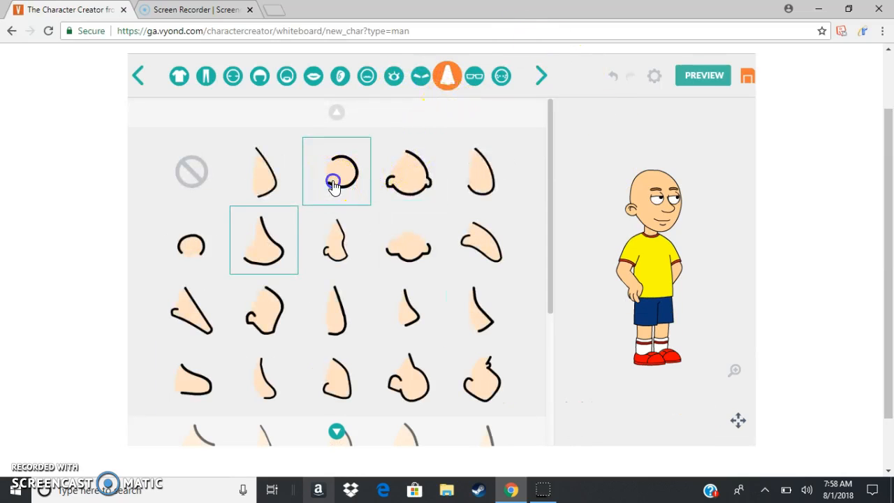
Replace the thick brown eyebrows with the thin, nearly straight line eyebrows from the first row
{"action": "left_click", "coordinate": [499, 76]}
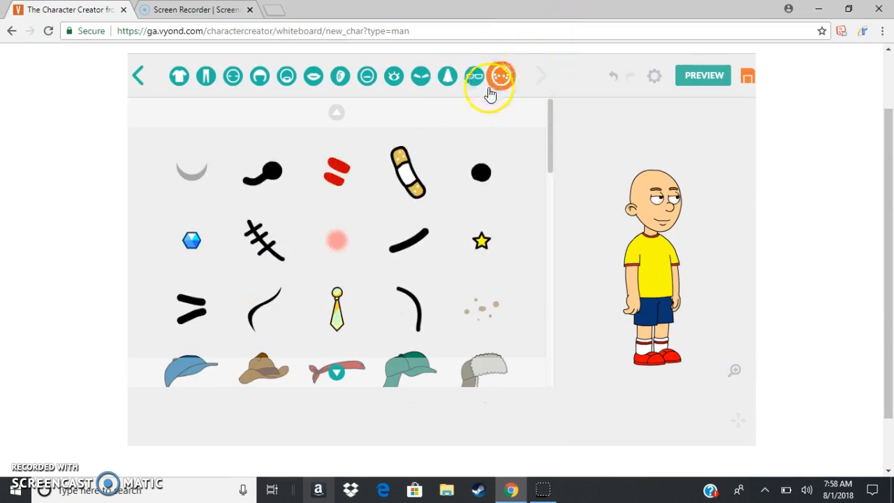
{"action": "left_click", "coordinate": [422, 79]}
{"action": "left_click", "coordinate": [410, 179]}
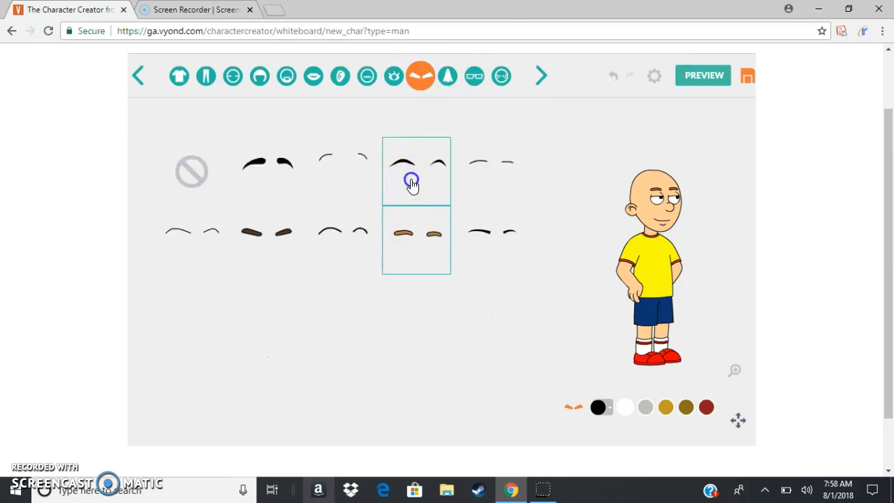
{"action": "left_click", "coordinate": [488, 178]}
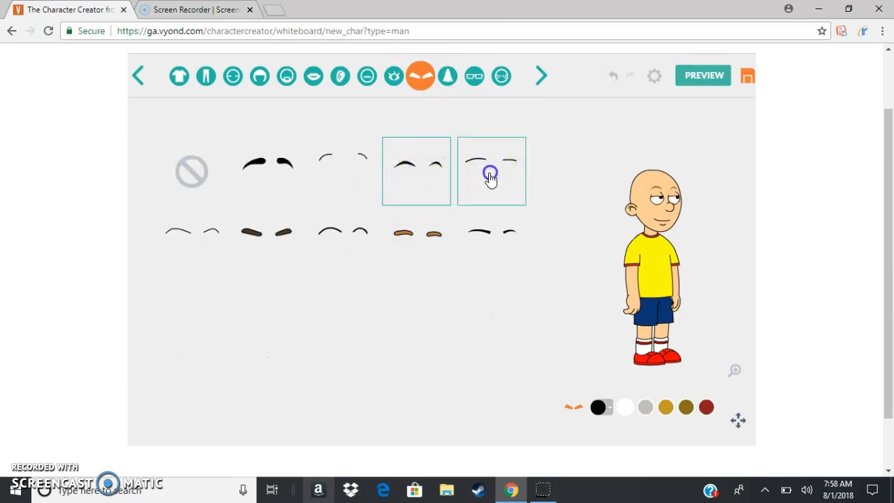
Set a custom black (000000) colour for the thin eyebrows and close the colour picker
{"action": "scroll", "coordinate": [629, 259], "scroll_direction": "down", "scroll_amount": 1}
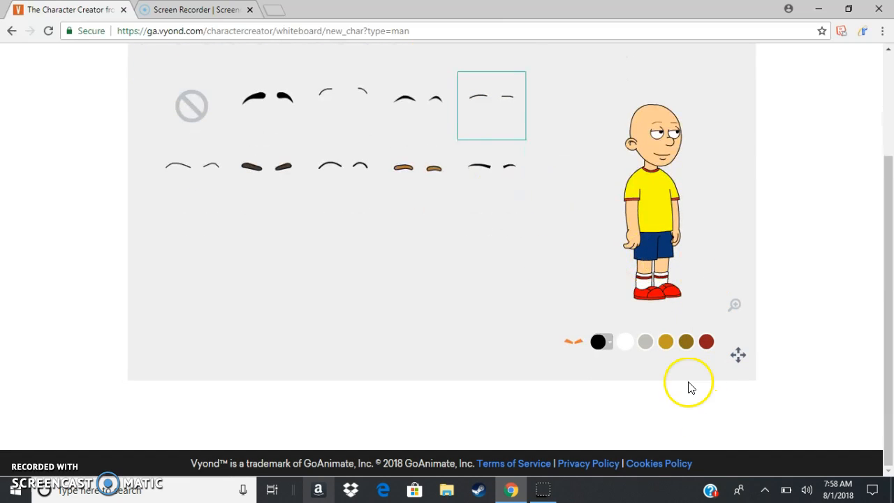
{"action": "left_click", "coordinate": [608, 343]}
{"action": "left_click", "coordinate": [467, 311]}
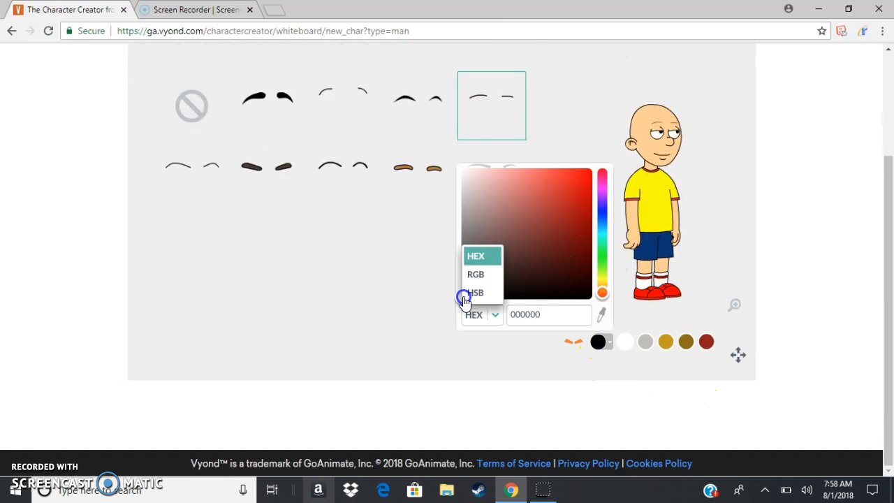
{"action": "left_click", "coordinate": [492, 294]}
{"action": "mouse_move", "coordinate": [491, 296]}
{"action": "left_mouse_down"}
{"action": "mouse_move", "coordinate": [463, 294]}
{"action": "mouse_move", "coordinate": [468, 314]}
{"action": "mouse_move", "coordinate": [505, 230]}
{"action": "mouse_move", "coordinate": [499, 302]}
{"action": "left_mouse_up"}
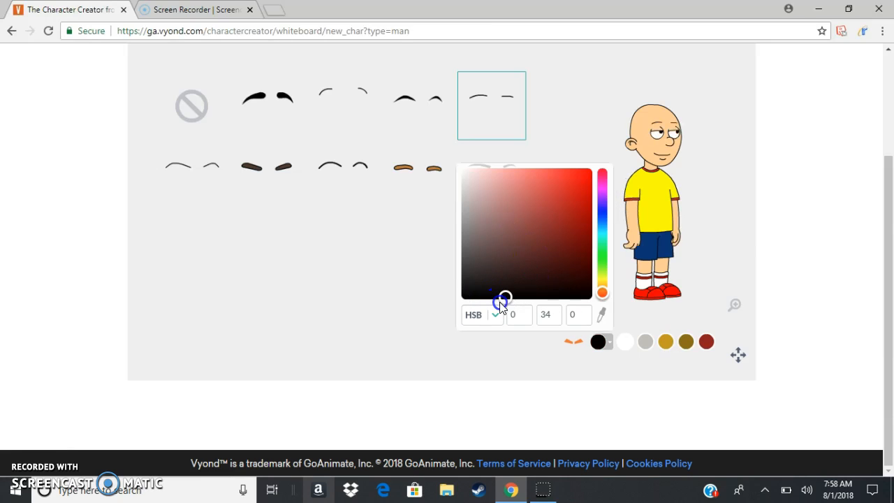
{"action": "mouse_move", "coordinate": [571, 197]}
{"action": "left_mouse_down"}
{"action": "mouse_move", "coordinate": [423, 286]}
{"action": "mouse_move", "coordinate": [479, 266]}
{"action": "mouse_move", "coordinate": [465, 282]}
{"action": "mouse_move", "coordinate": [470, 302]}
{"action": "left_mouse_up"}
{"action": "left_click", "coordinate": [501, 315]}
{"action": "left_click", "coordinate": [489, 254]}
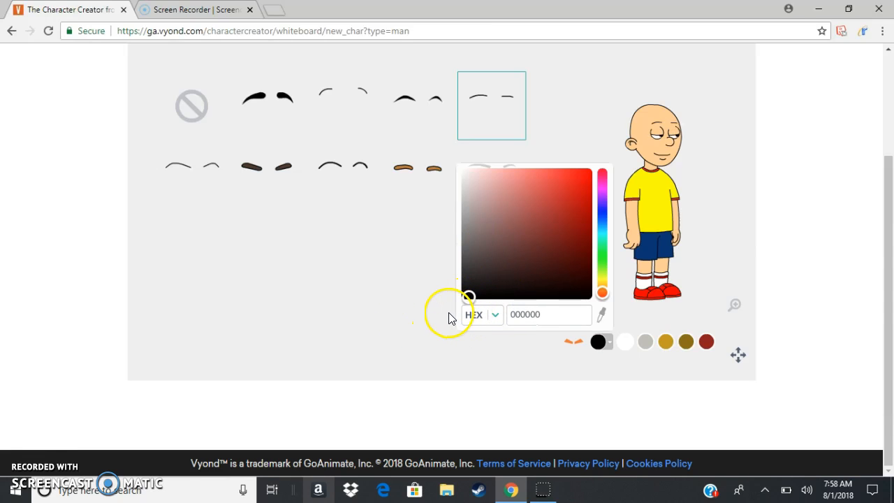
{"action": "left_click", "coordinate": [443, 316]}
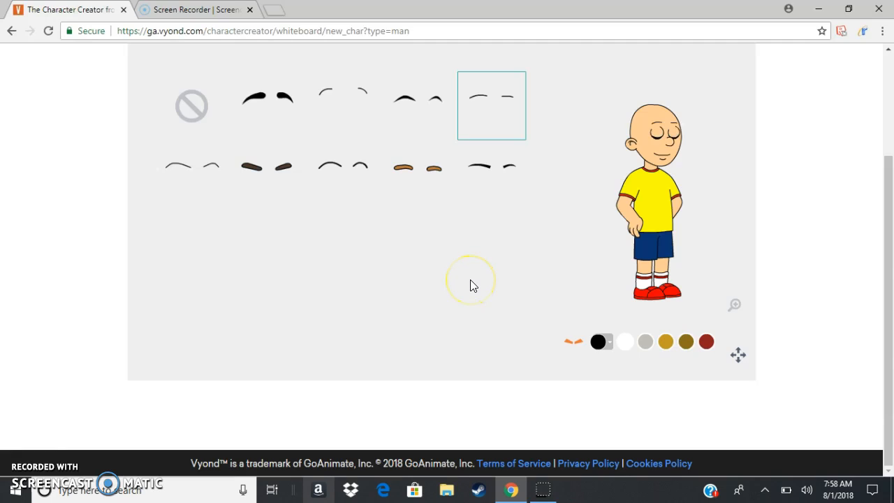
{"action": "scroll", "coordinate": [436, 207], "scroll_direction": "up", "scroll_amount": 3}
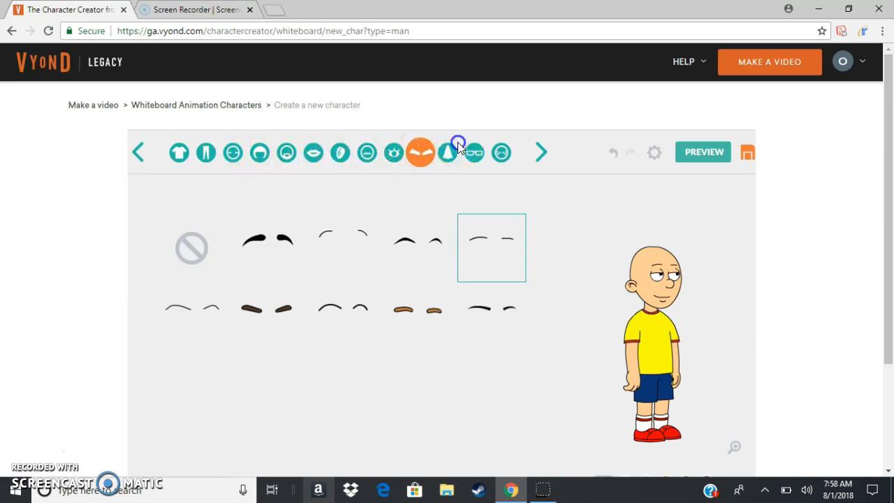
Shrink the character's eyes slightly and nudge them upward on the face, then close the position controls
{"action": "left_click", "coordinate": [393, 153]}
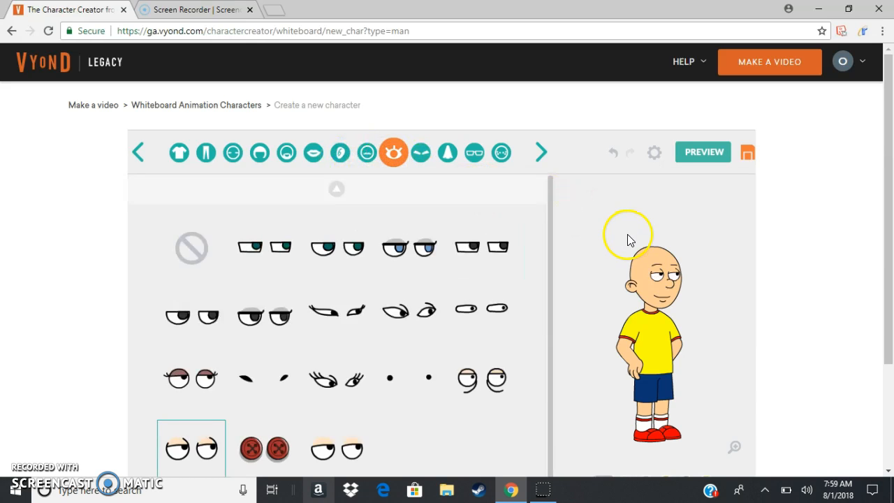
{"action": "scroll", "coordinate": [628, 239], "scroll_direction": "down", "scroll_amount": 2}
{"action": "left_click", "coordinate": [737, 356]}
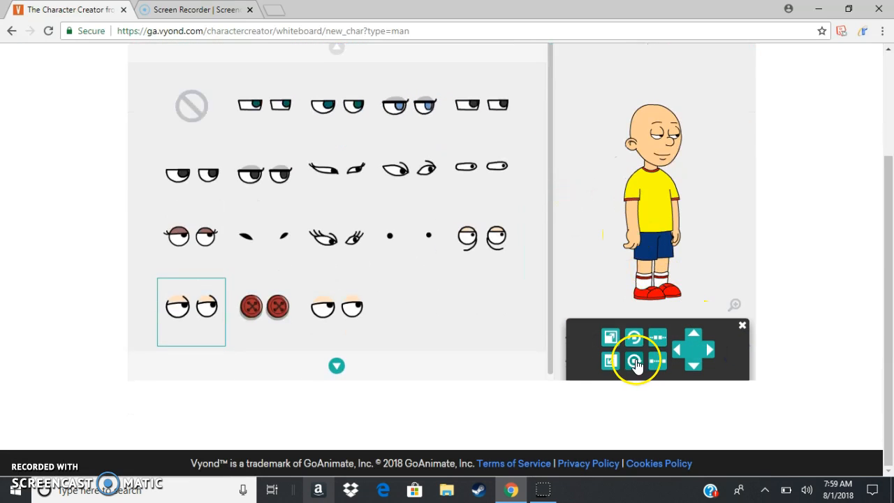
{"action": "left_click", "coordinate": [612, 361]}
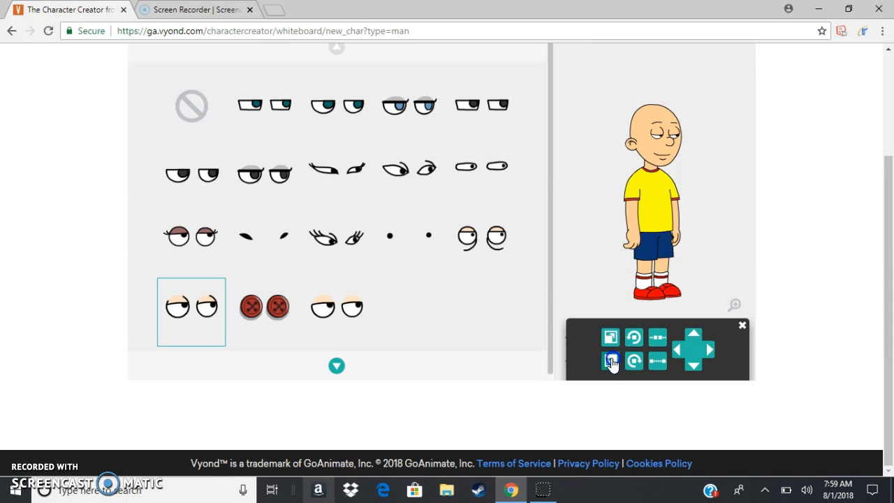
{"action": "left_click", "coordinate": [694, 338]}
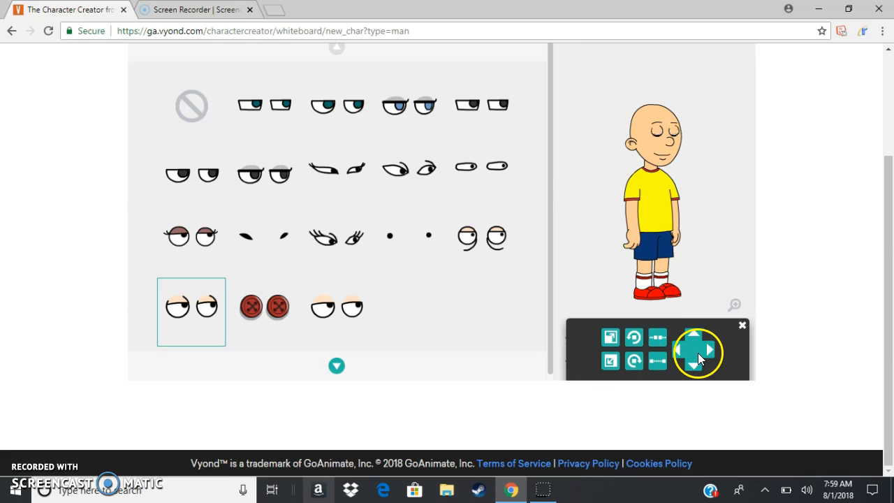
{"action": "left_click", "coordinate": [609, 363]}
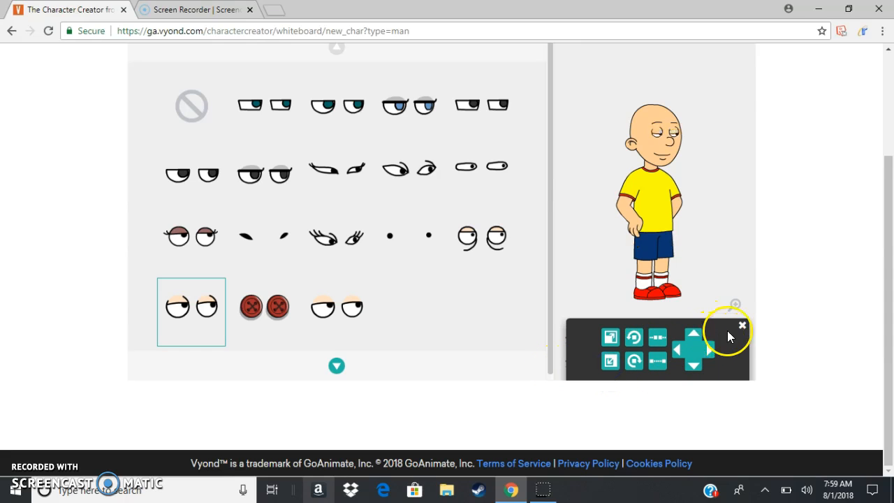
{"action": "left_click", "coordinate": [694, 333]}
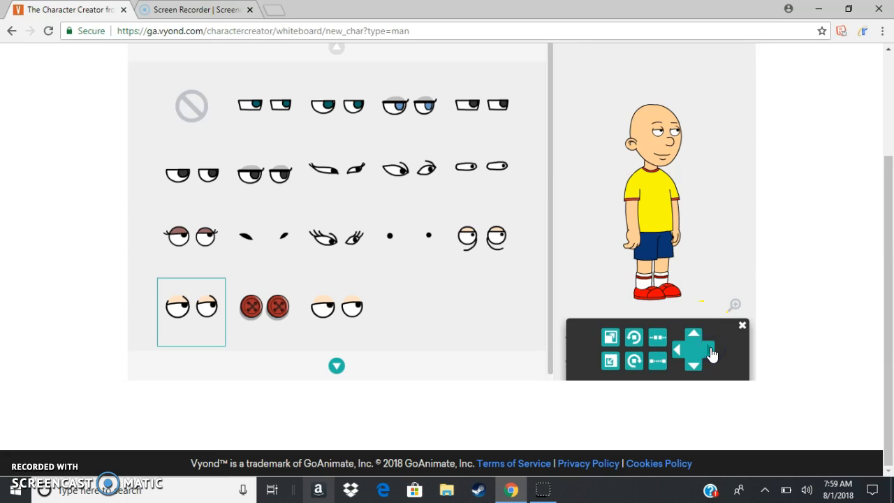
{"action": "left_click", "coordinate": [750, 363]}
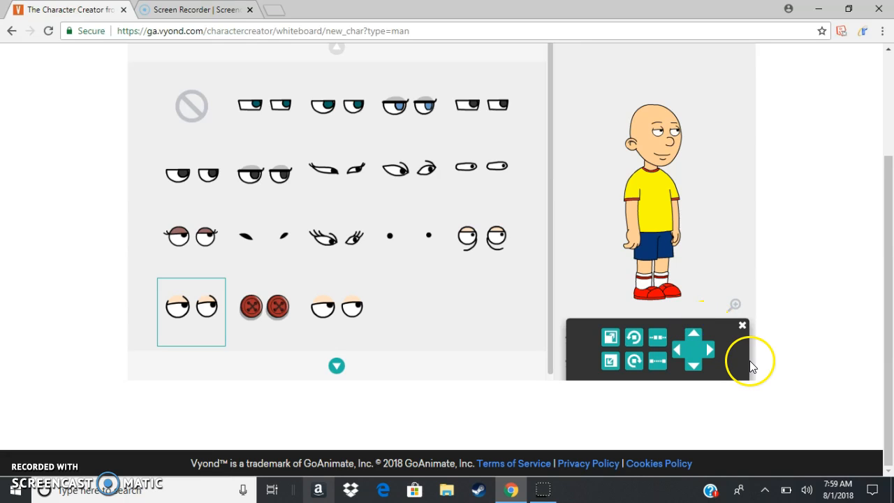
{"action": "left_click", "coordinate": [743, 325]}
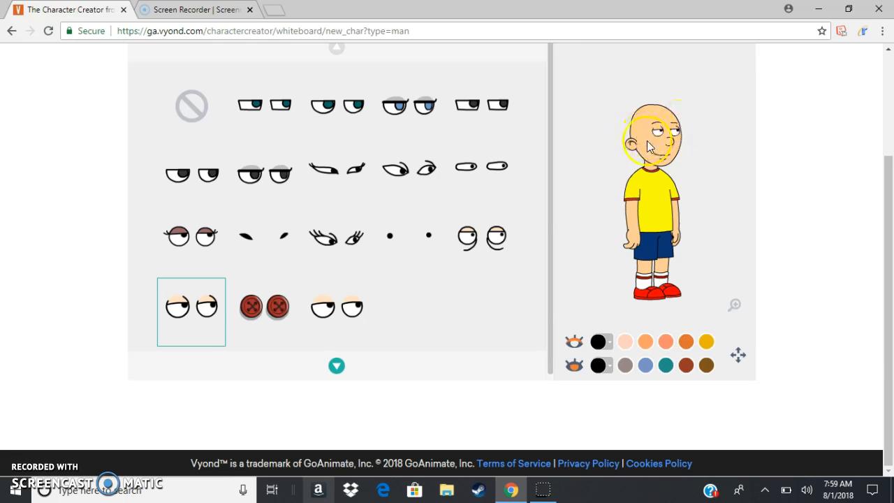
Shrink the round nose slightly, adjust its position on the face, and close its position controls
{"action": "scroll", "coordinate": [523, 247], "scroll_direction": "up", "scroll_amount": 2}
{"action": "left_click", "coordinate": [445, 154]}
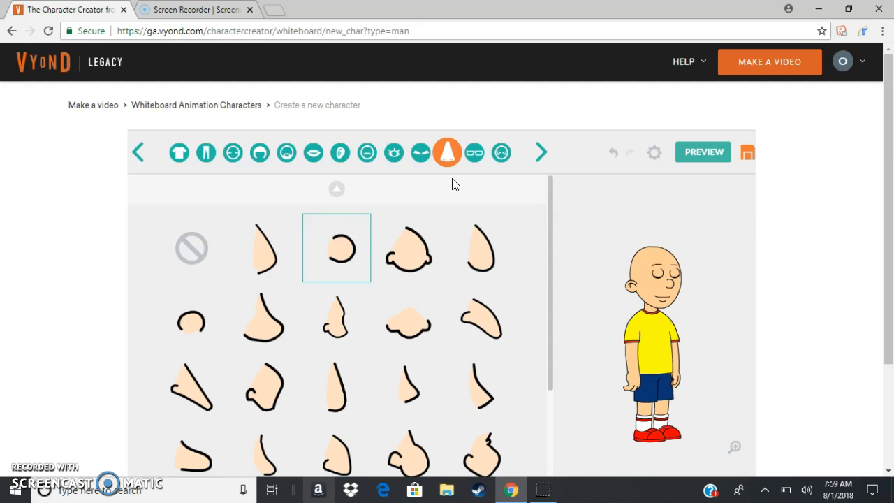
{"action": "scroll", "coordinate": [355, 248], "scroll_direction": "down", "scroll_amount": 2}
{"action": "left_click", "coordinate": [737, 361]}
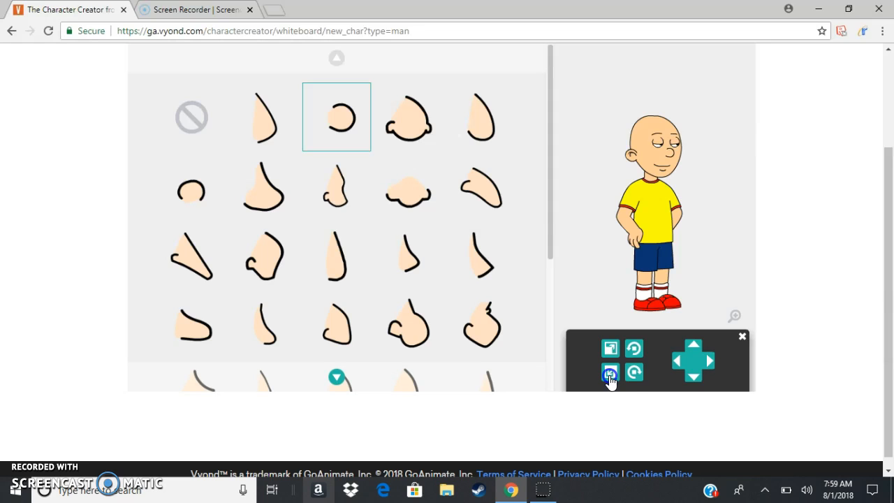
{"action": "left_click", "coordinate": [724, 377]}
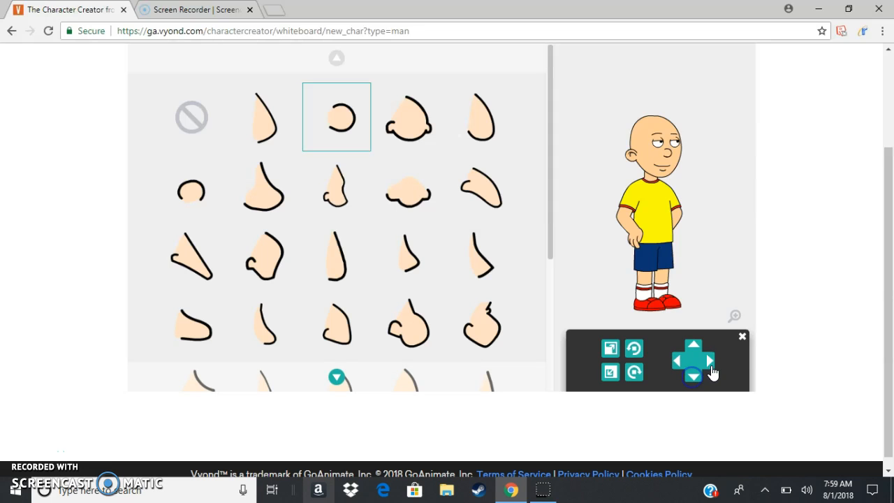
{"action": "left_click", "coordinate": [738, 343]}
{"action": "left_click", "coordinate": [742, 337]}
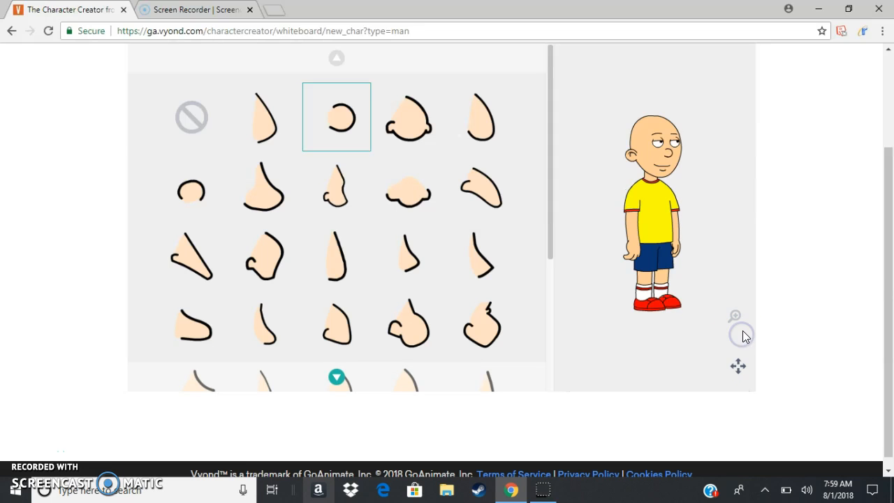
Adjust the height of the character's ear so that it sits a little higher on the head
{"action": "scroll", "coordinate": [743, 338], "scroll_direction": "up", "scroll_amount": 2}
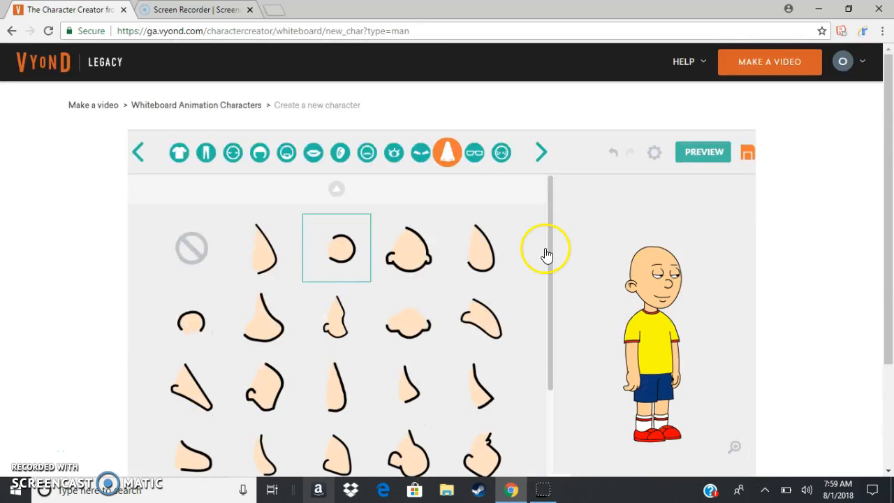
{"action": "left_click", "coordinate": [340, 153]}
{"action": "scroll", "coordinate": [756, 299], "scroll_direction": "down", "scroll_amount": 2}
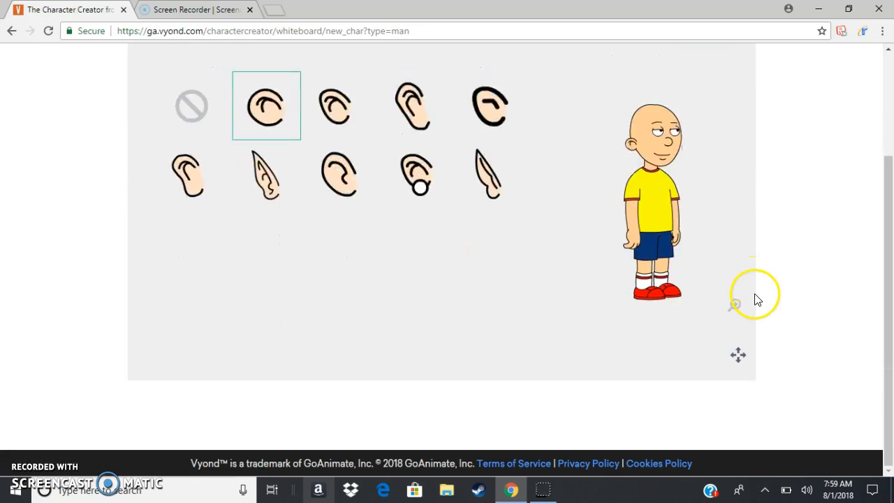
{"action": "left_click", "coordinate": [742, 360]}
{"action": "left_click", "coordinate": [691, 335]}
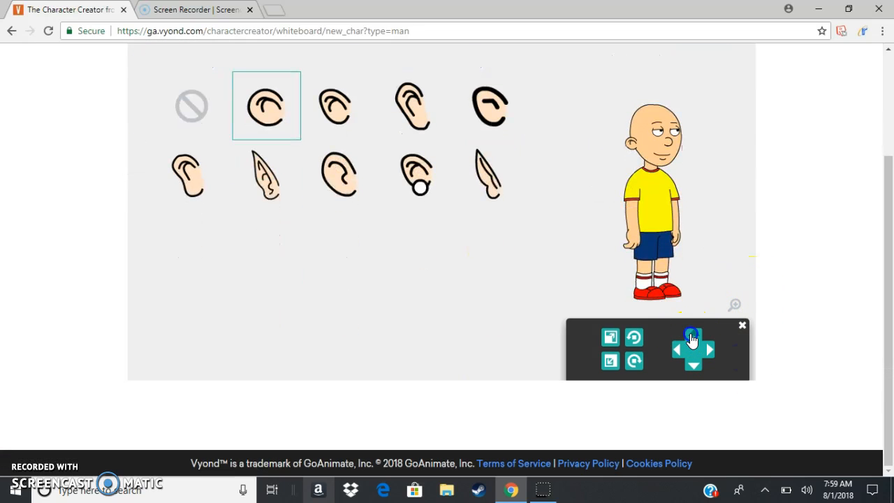
{"action": "left_click", "coordinate": [692, 342]}
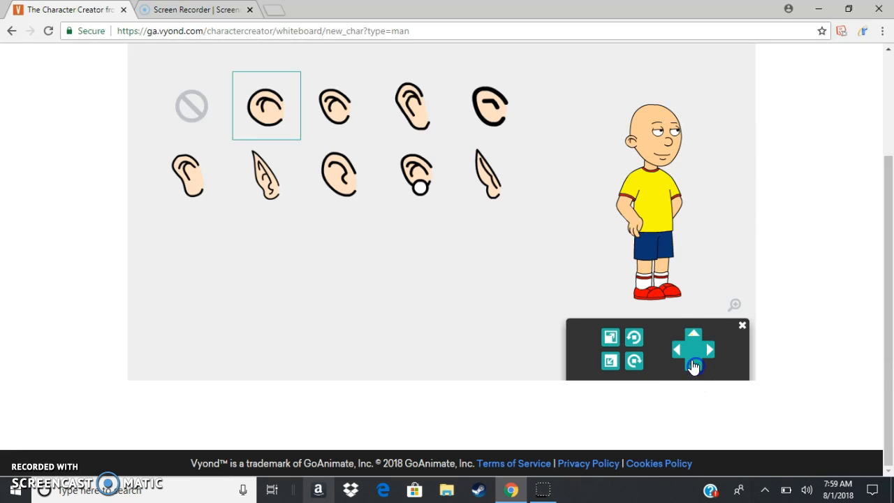
{"action": "left_click", "coordinate": [693, 342]}
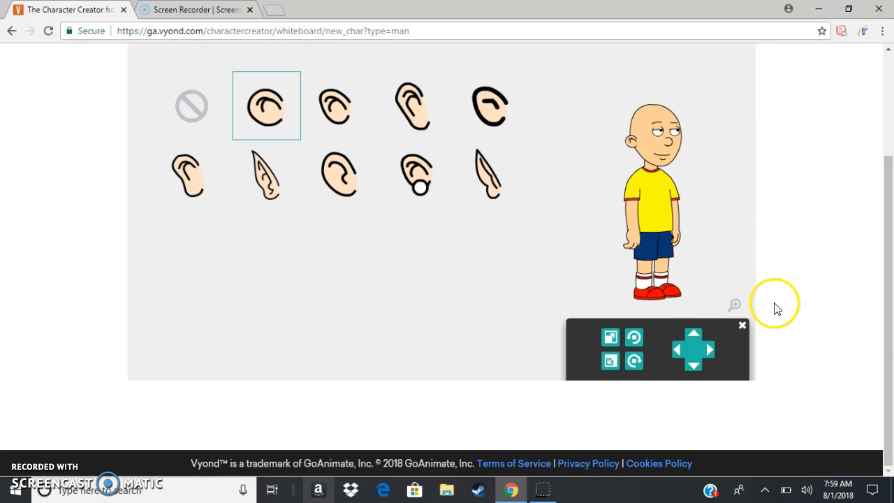
{"action": "left_click", "coordinate": [695, 372]}
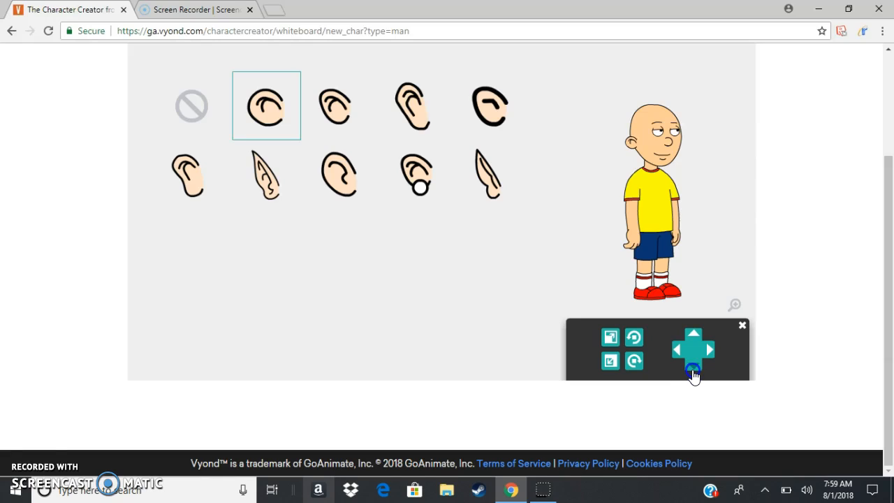
{"action": "left_click", "coordinate": [692, 333]}
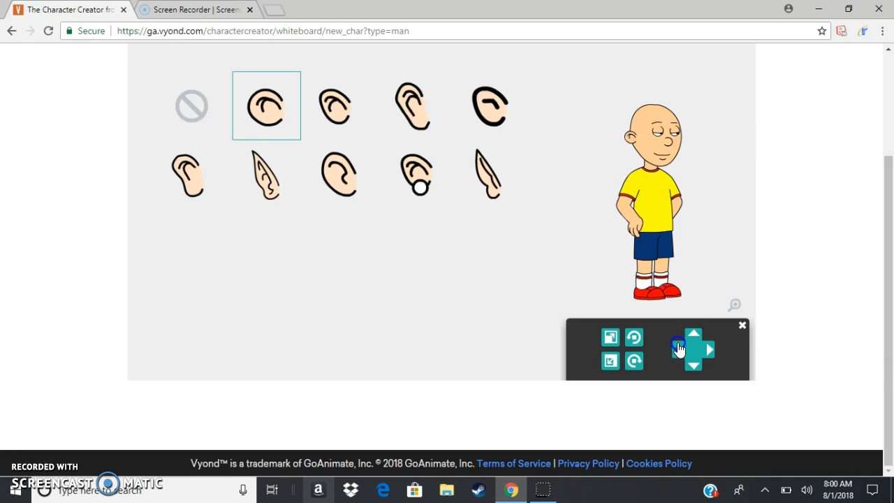
Fine-tune the ear's sideways position against the head and dismiss the browser notification
{"action": "left_click", "coordinate": [711, 355]}
{"action": "left_click", "coordinate": [679, 351]}
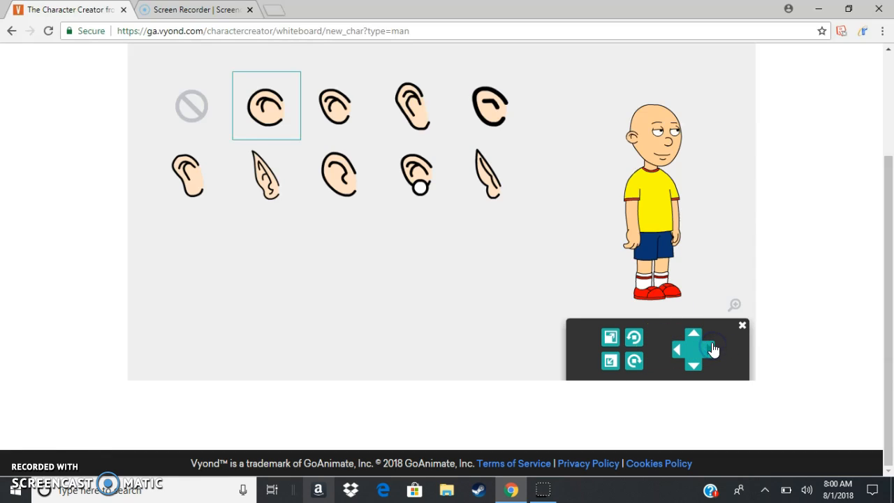
{"action": "left_click", "coordinate": [679, 346]}
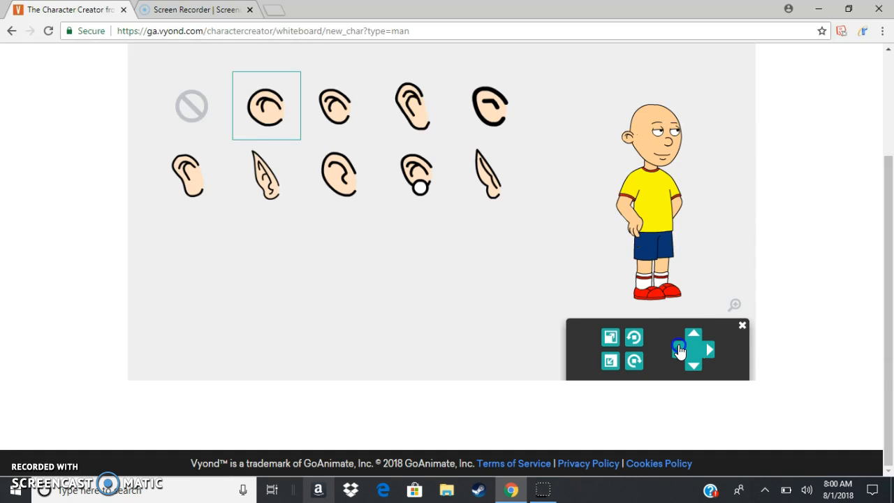
{"action": "left_click", "coordinate": [710, 349]}
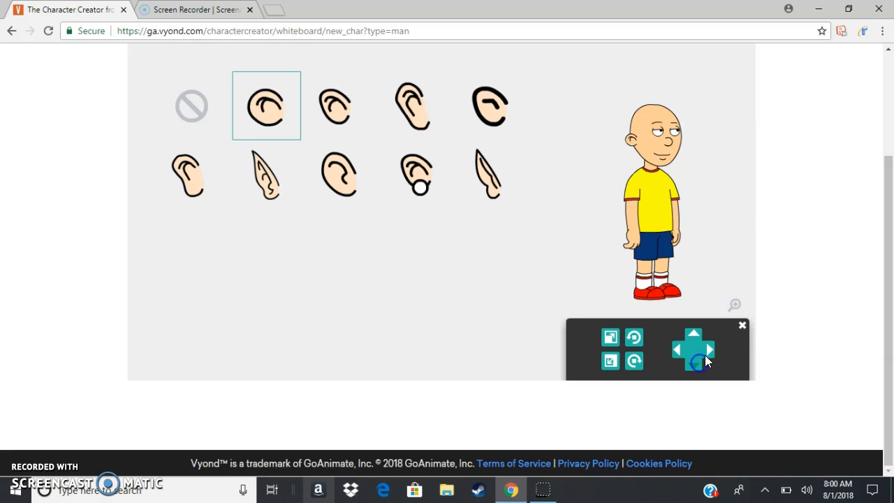
{"action": "left_click", "coordinate": [713, 351]}
{"action": "left_click", "coordinate": [758, 341]}
{"action": "left_click", "coordinate": [682, 350]}
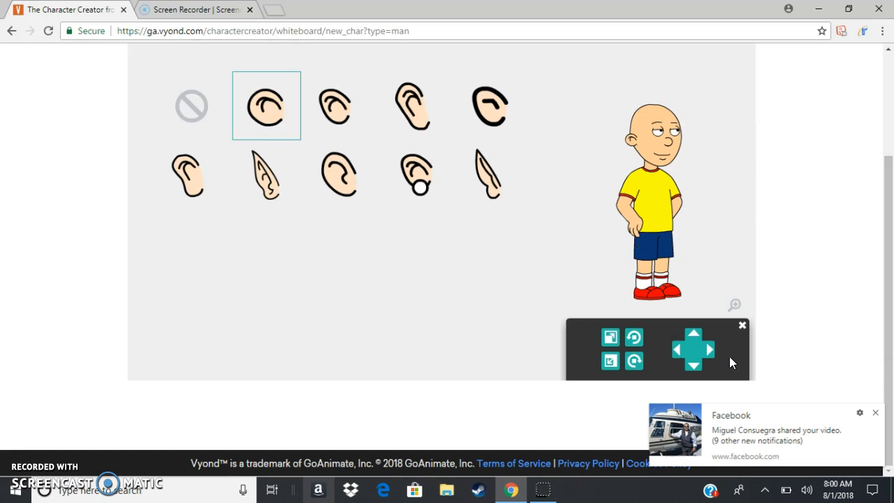
{"action": "left_click", "coordinate": [876, 413]}
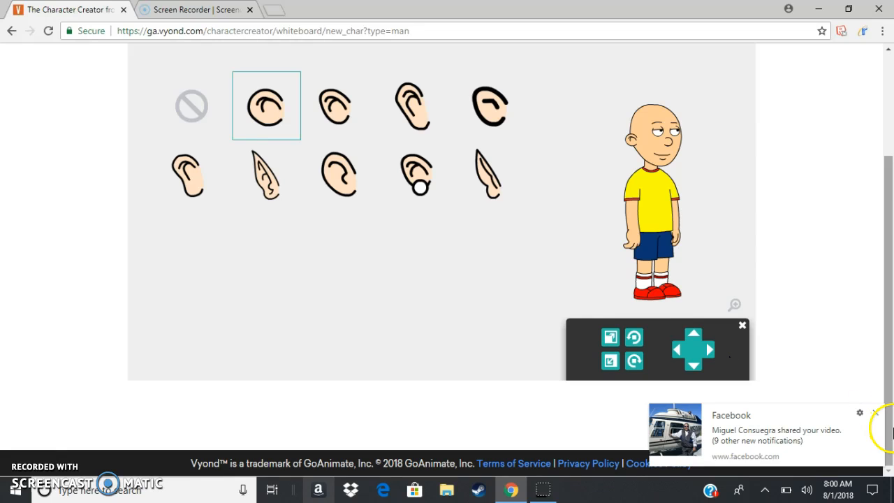
Scale the character down to a small, child-like body with a proportionally larger head using the Scaling tool
{"action": "scroll", "coordinate": [559, 233], "scroll_direction": "up", "scroll_amount": 2}
{"action": "left_click", "coordinate": [504, 148]}
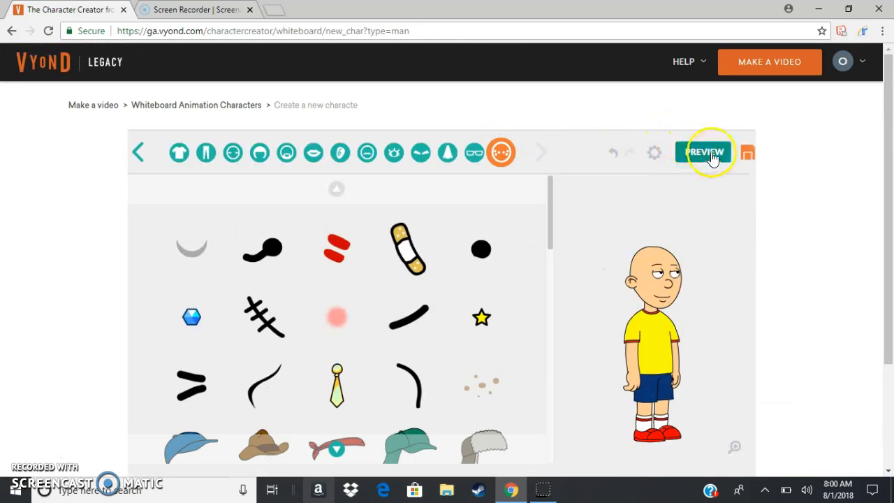
{"action": "left_click", "coordinate": [652, 152]}
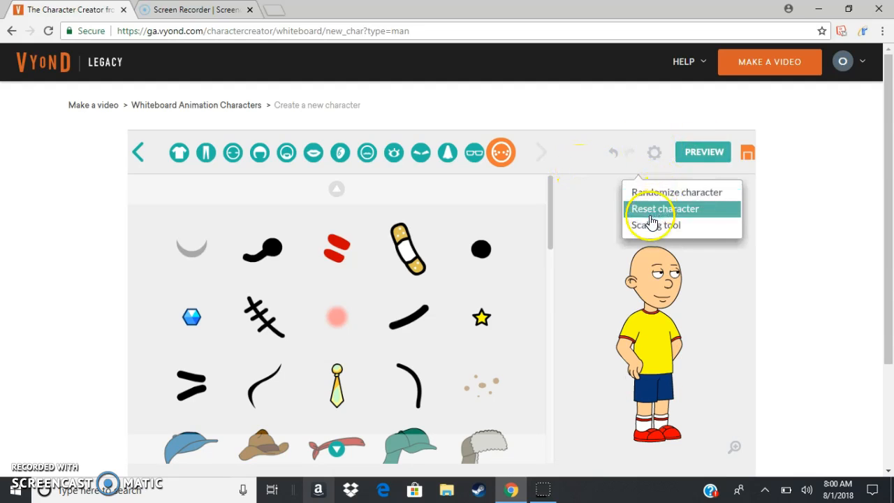
{"action": "left_click", "coordinate": [649, 225]}
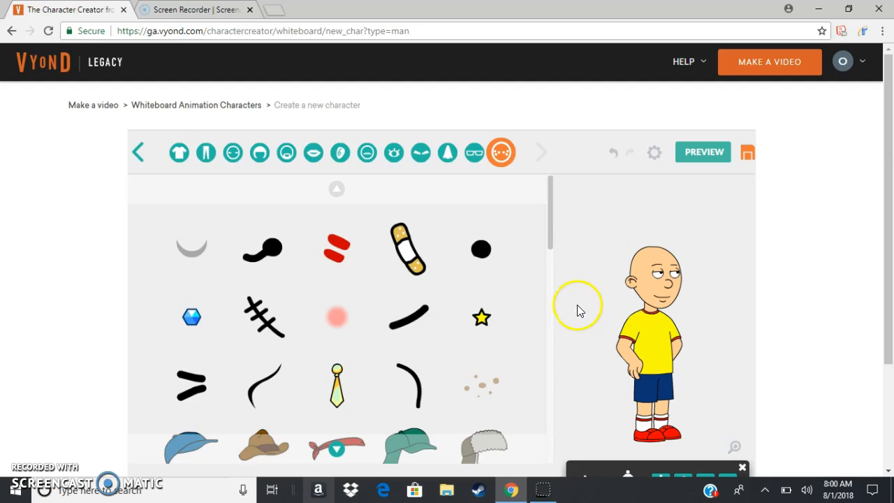
{"action": "scroll", "coordinate": [580, 307], "scroll_direction": "down", "scroll_amount": 2}
{"action": "left_click_drag", "start_coordinate": [599, 337], "coordinate": [608, 374]}
{"action": "left_click_drag", "start_coordinate": [608, 341], "coordinate": [606, 370]}
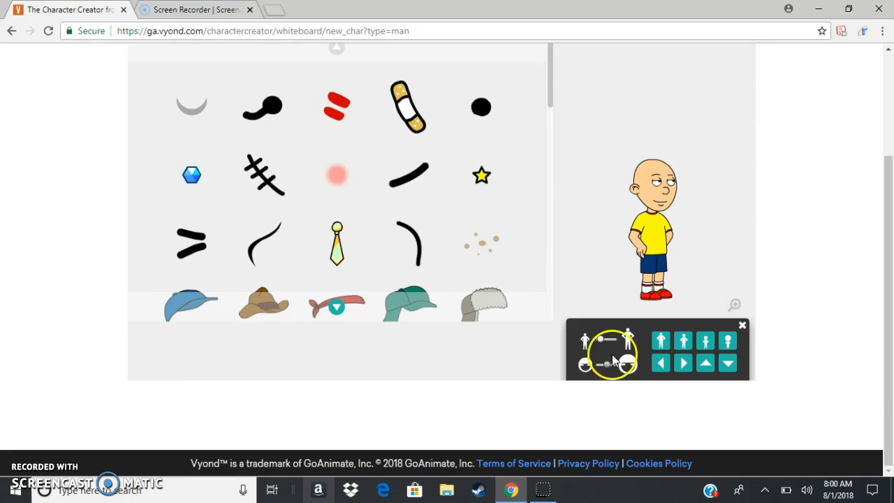
{"action": "left_click", "coordinate": [743, 326]}
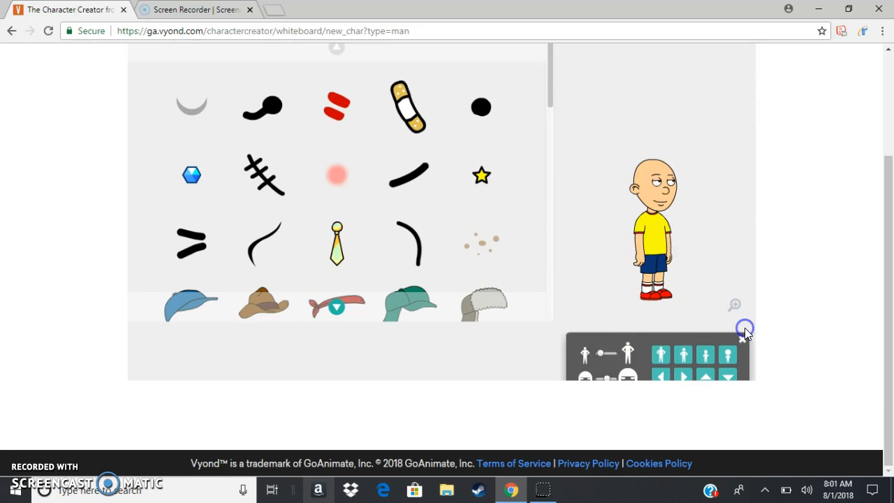
Open the character preview and choose the emotion - Chuckle action
{"action": "scroll", "coordinate": [622, 209], "scroll_direction": "up", "scroll_amount": 2}
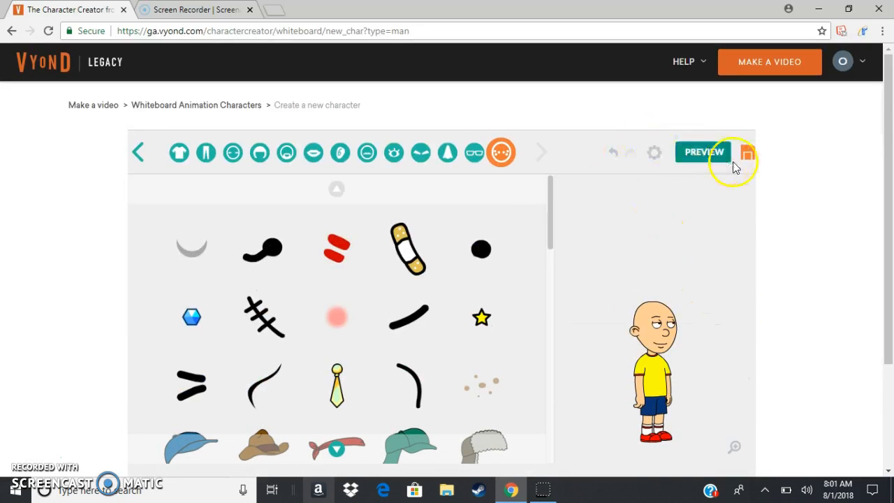
{"action": "left_click", "coordinate": [720, 153]}
{"action": "scroll", "coordinate": [640, 219], "scroll_direction": "down", "scroll_amount": 3}
{"action": "left_click", "coordinate": [464, 367]}
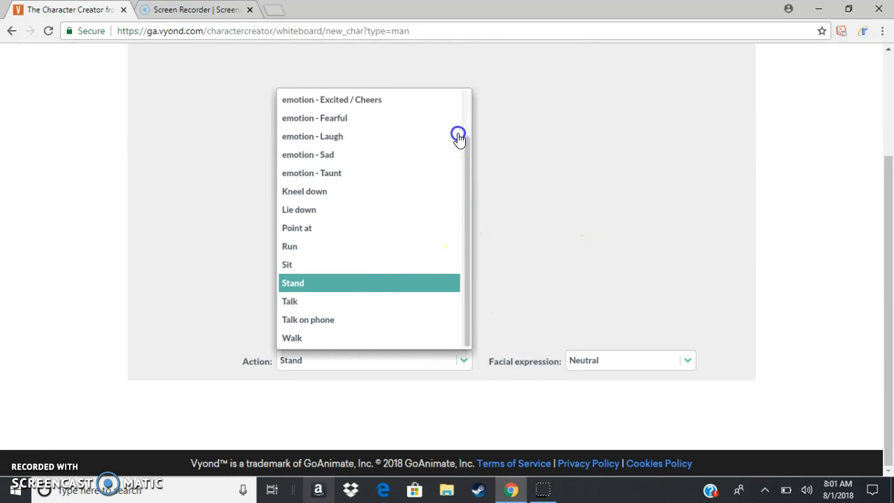
{"action": "left_click_drag", "start_coordinate": [469, 147], "coordinate": [465, 79]}
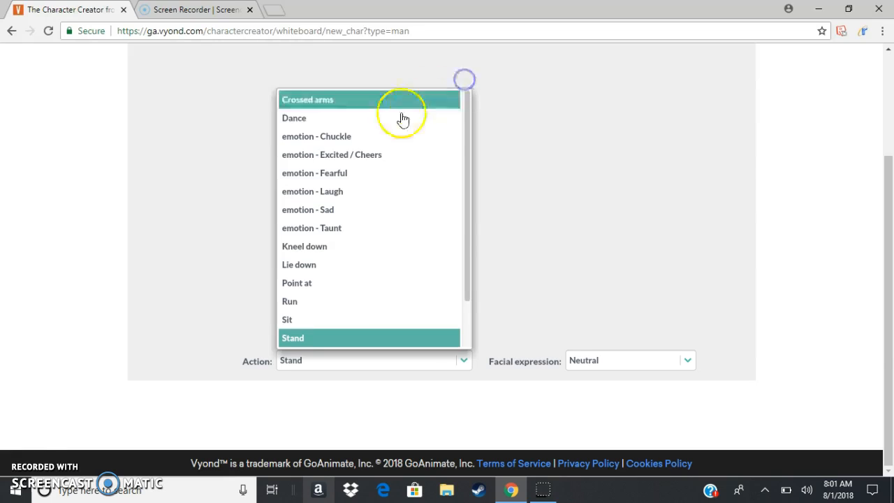
{"action": "left_click", "coordinate": [389, 129]}
Preview the character performing the Dance action with the Neutral facial expression
{"action": "left_click", "coordinate": [466, 357]}
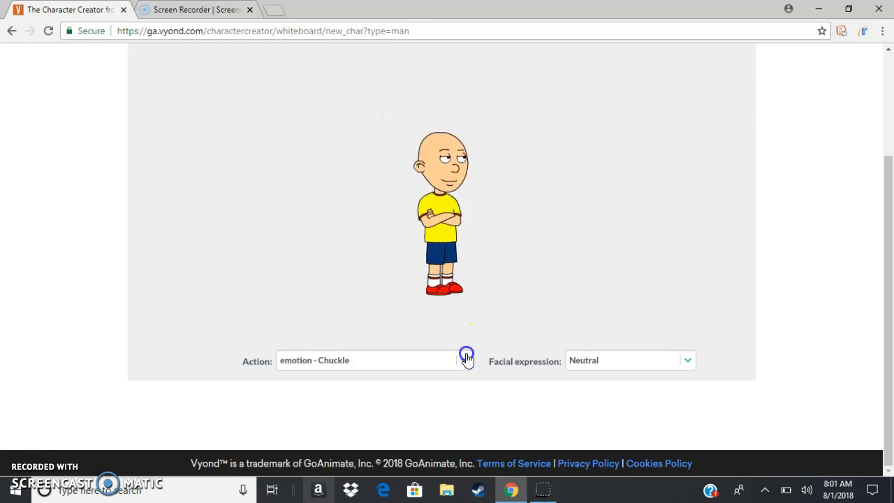
{"action": "left_click_drag", "start_coordinate": [465, 174], "coordinate": [476, 136]}
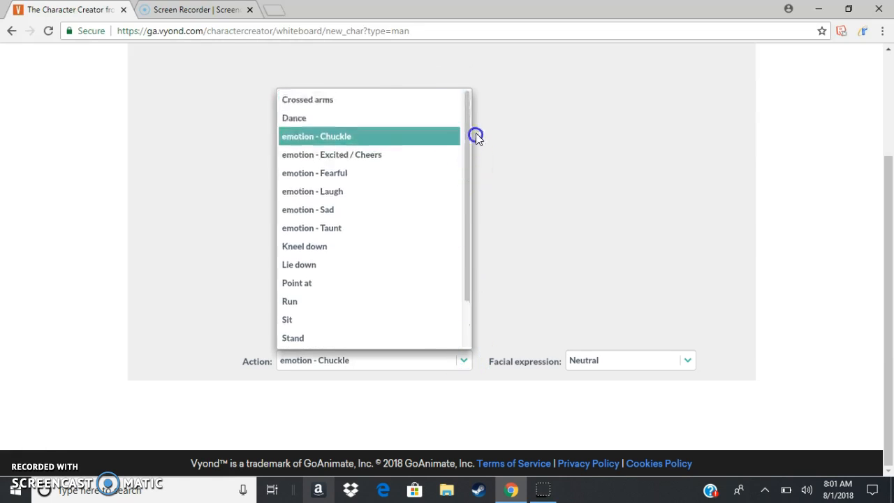
{"action": "left_click", "coordinate": [444, 121]}
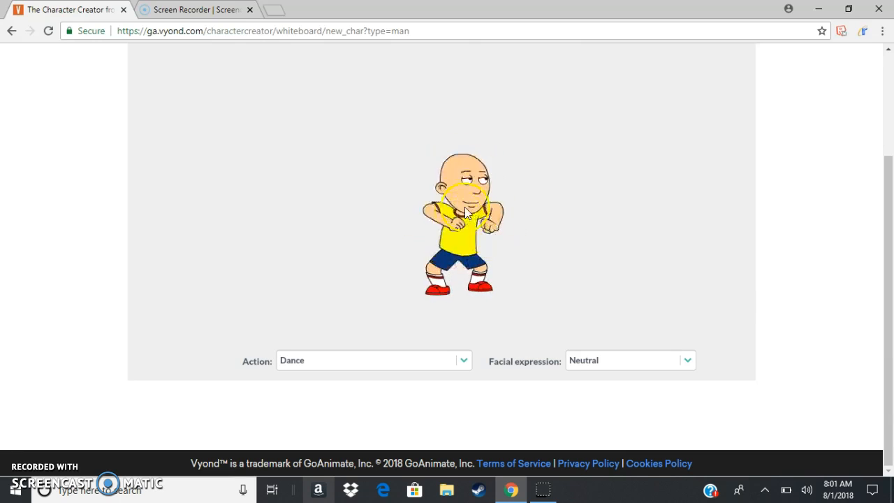
Check the facial expression choices available for the Dance preview and return to modifying the character
{"action": "left_click", "coordinate": [687, 361]}
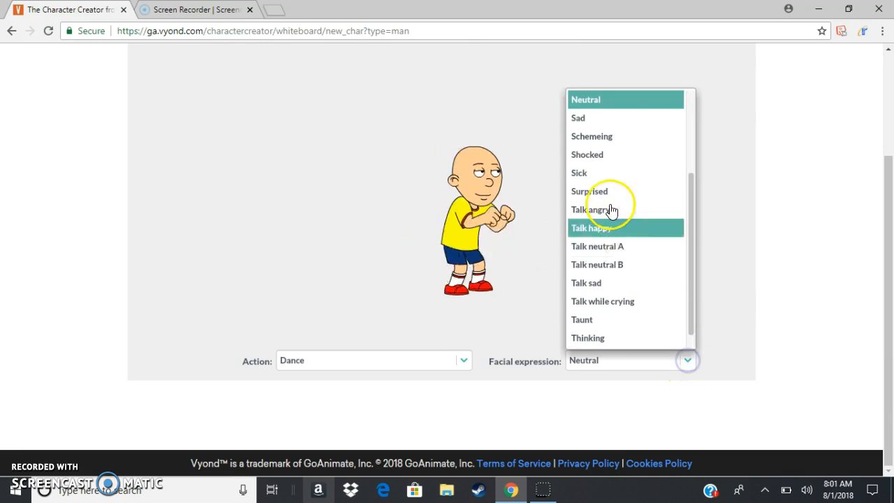
{"action": "left_click", "coordinate": [463, 279]}
{"action": "scroll", "coordinate": [639, 219], "scroll_direction": "up", "scroll_amount": 3}
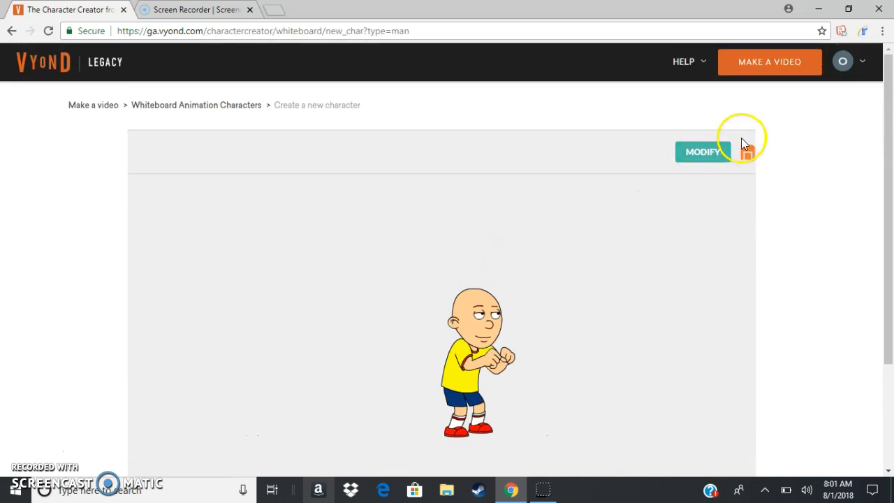
{"action": "left_click", "coordinate": [724, 152]}
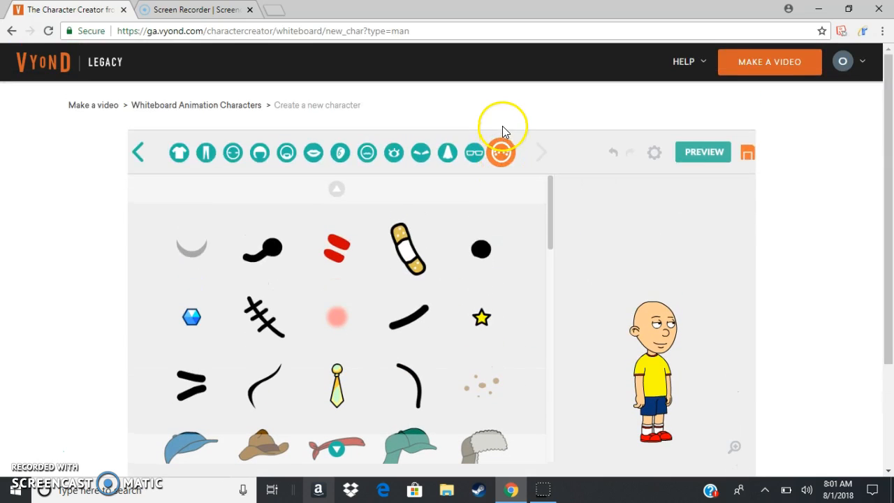
Slightly reduce the size of the character's head with the Scaling tool and close the tool
{"action": "left_click", "coordinate": [654, 152]}
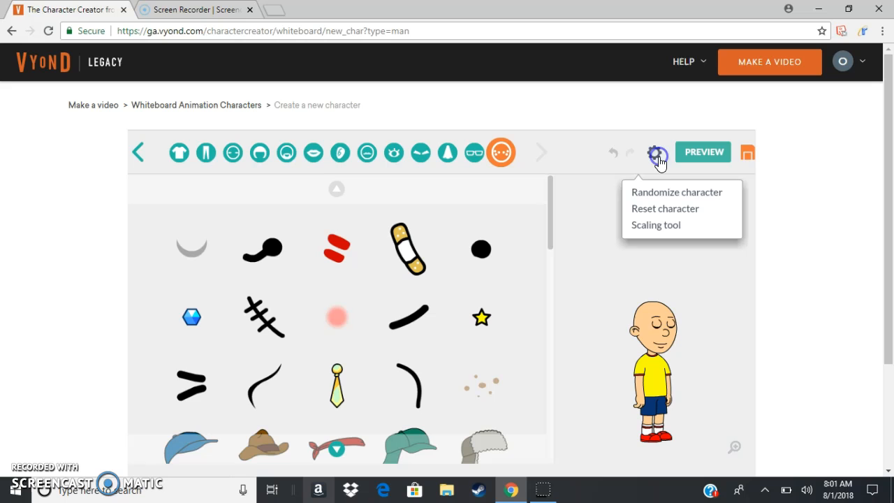
{"action": "left_click", "coordinate": [683, 226]}
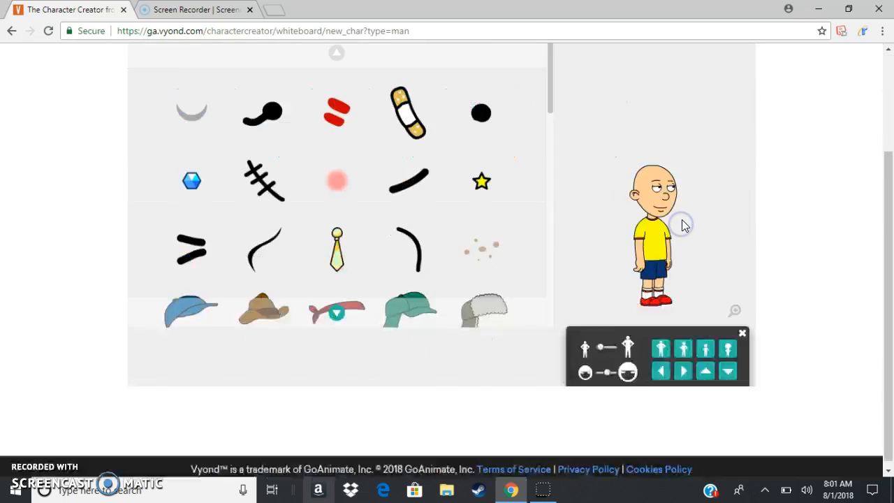
{"action": "left_click", "coordinate": [605, 365]}
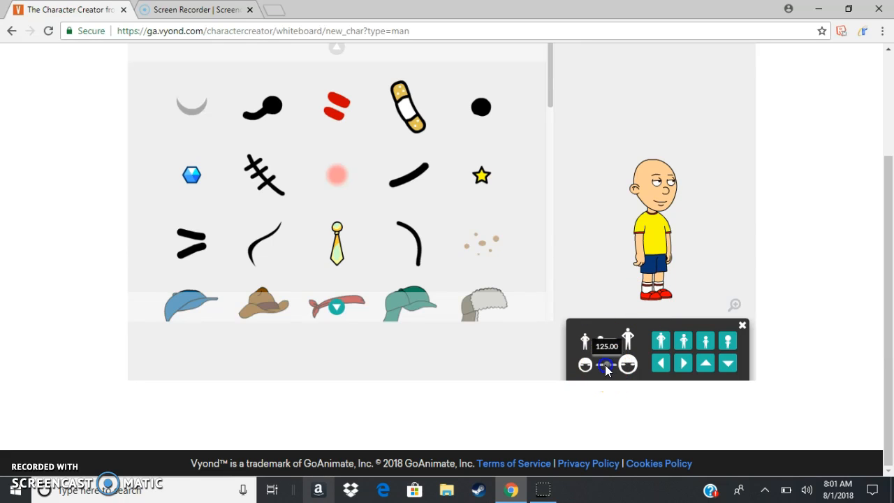
{"action": "left_click_drag", "start_coordinate": [598, 364], "coordinate": [603, 362]}
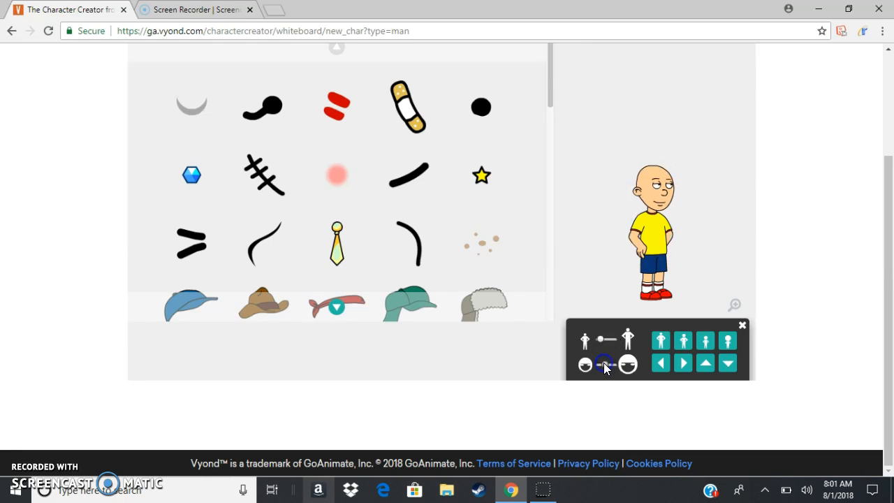
{"action": "left_click", "coordinate": [743, 324]}
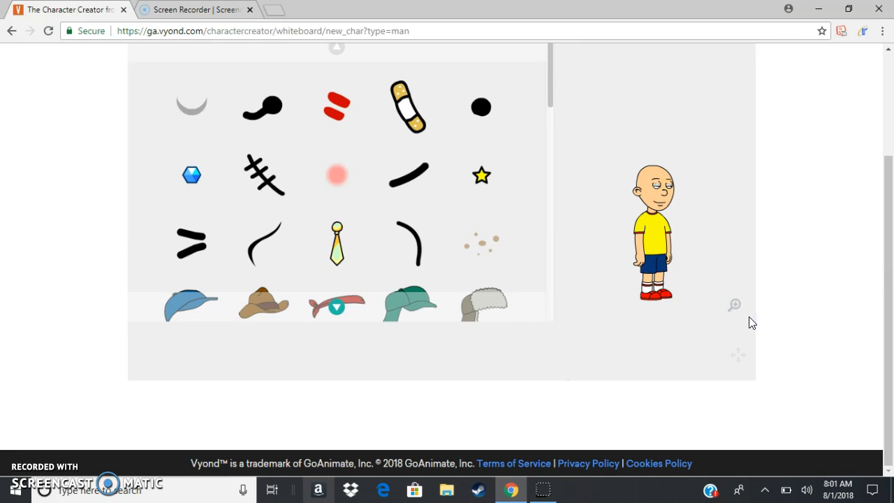
Save the finished character and look over the whiteboard theme's Custom Characters
{"action": "scroll", "coordinate": [697, 326], "scroll_direction": "up", "scroll_amount": 1}
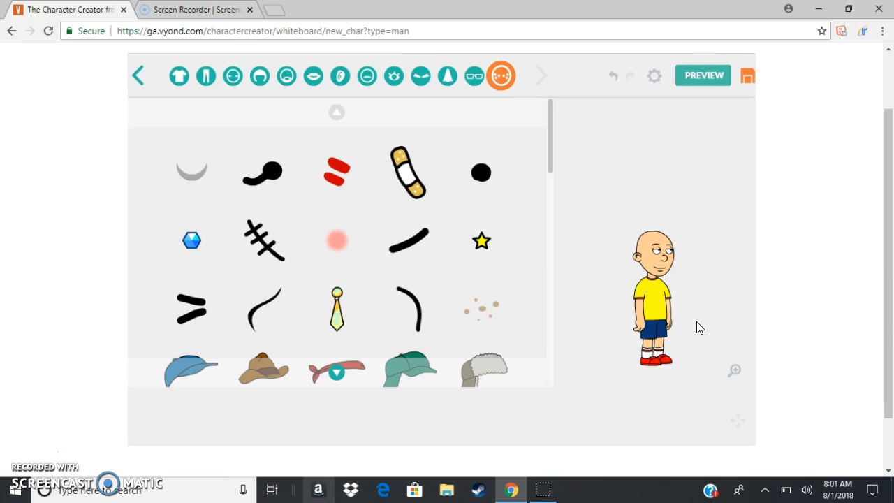
{"action": "left_click", "coordinate": [745, 76]}
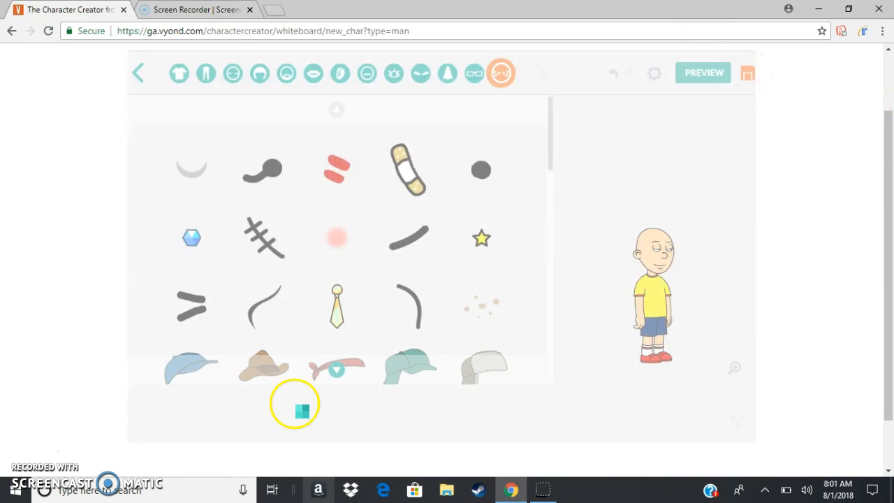
{"action": "scroll", "coordinate": [21, 447], "scroll_direction": "down", "scroll_amount": 1}
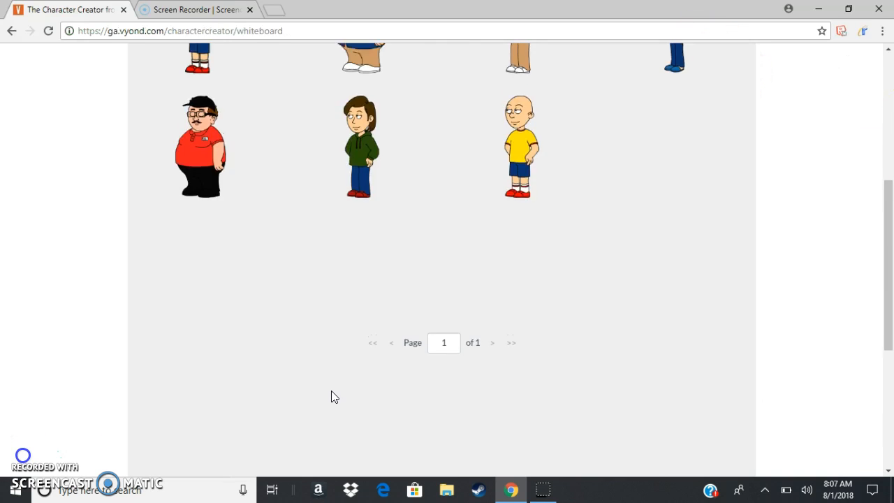
{"action": "scroll", "coordinate": [472, 363], "scroll_direction": "up", "scroll_amount": 2}
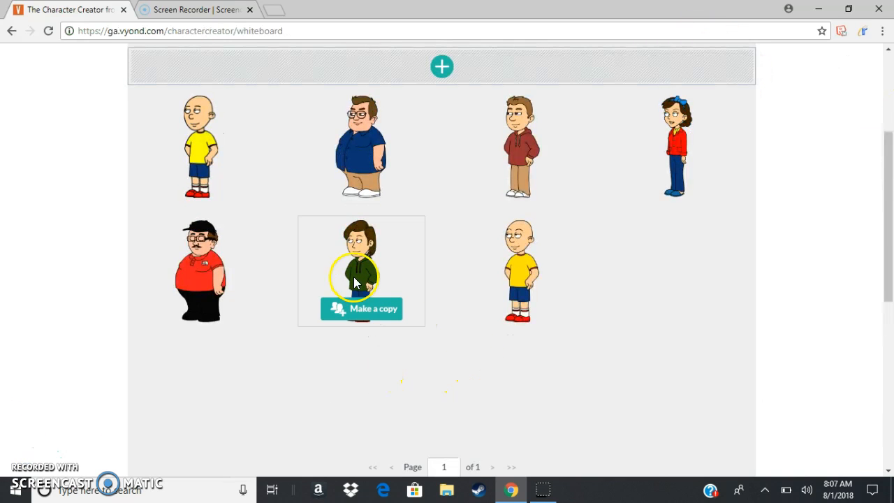
{"action": "scroll", "coordinate": [394, 273], "scroll_direction": "up", "scroll_amount": 3}
{"action": "scroll", "coordinate": [396, 306], "scroll_direction": "down", "scroll_amount": 9}
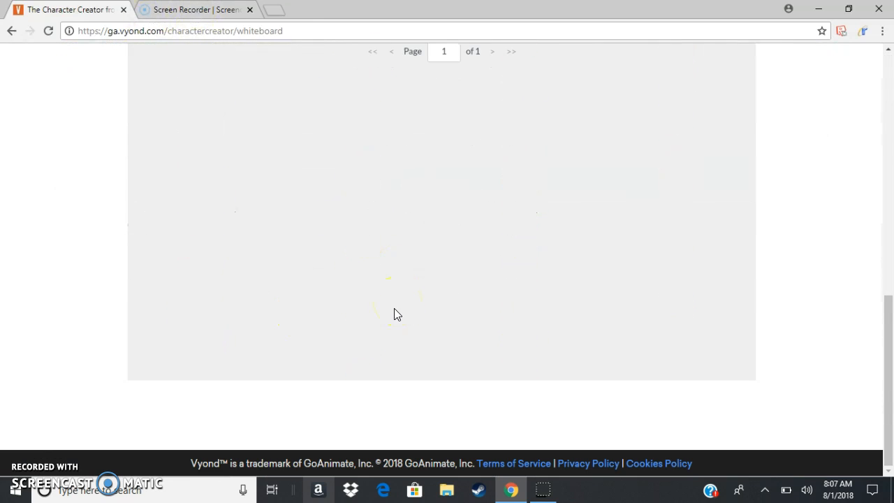
{"action": "scroll", "coordinate": [381, 290], "scroll_direction": "up", "scroll_amount": 9}
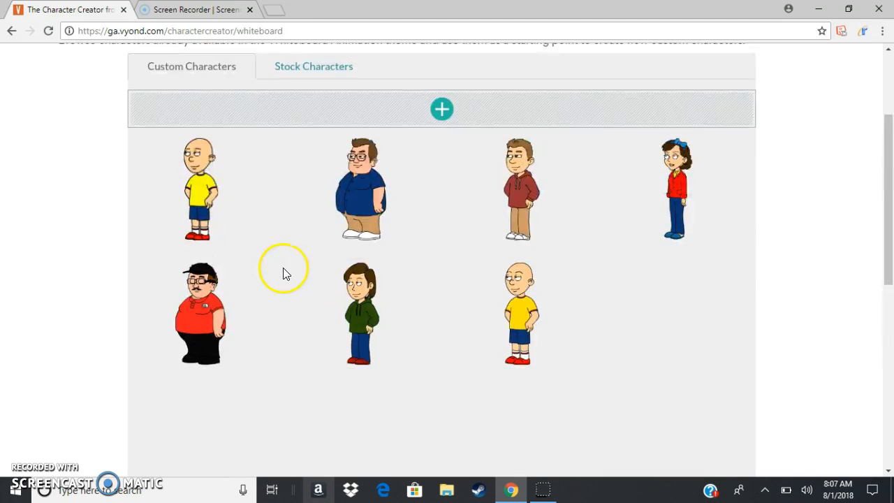